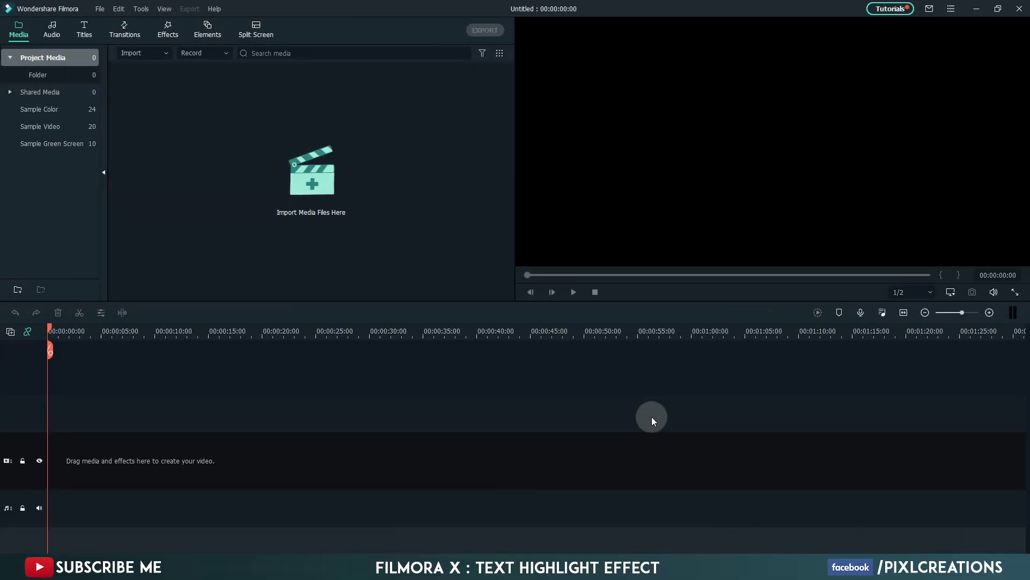
# - Start a new PC screen recording and move the recorder window off the article text
pyautogui.click(208, 55)
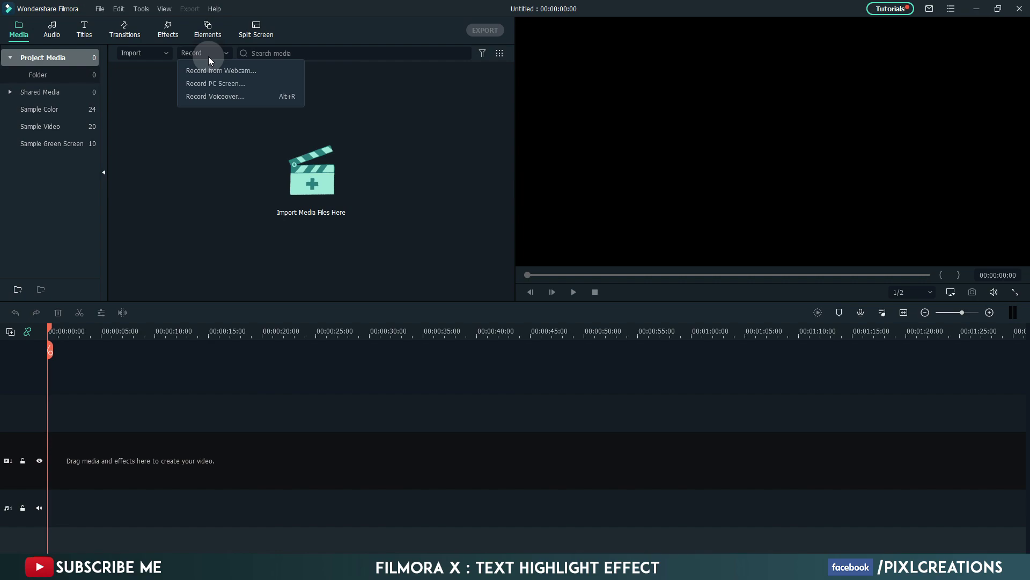
pyautogui.click(211, 84)
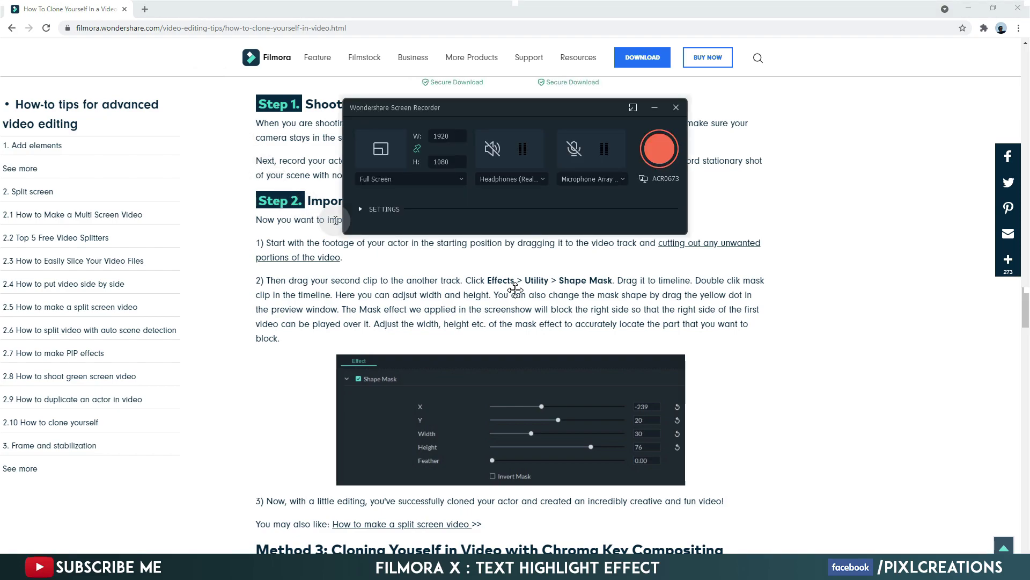
pyautogui.moveTo(620, 278); pyautogui.dragTo(844, 389)
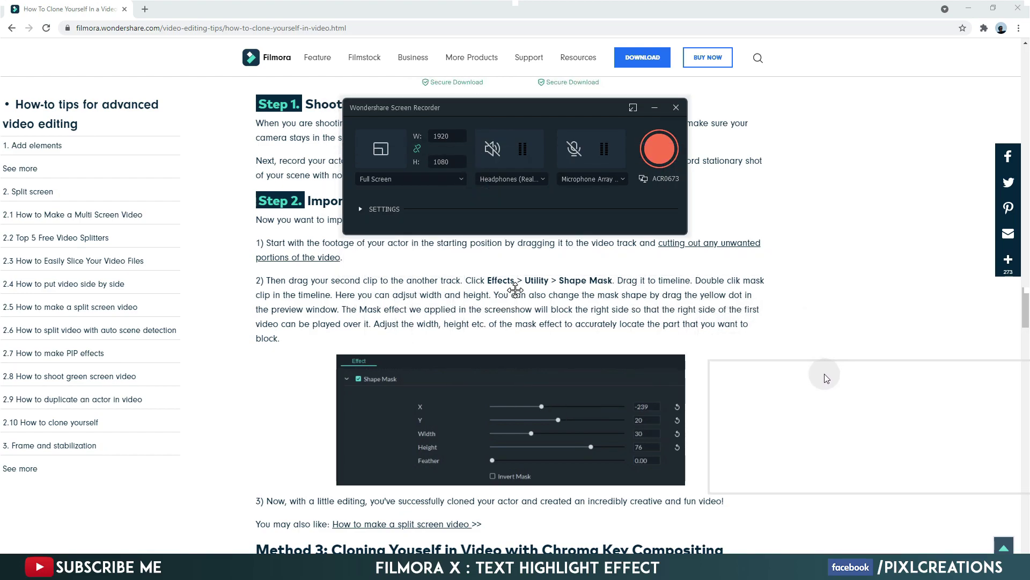
# - Set a custom 1920×1049 capture area spanning all screen edges and start recording
pyautogui.click(742, 446)
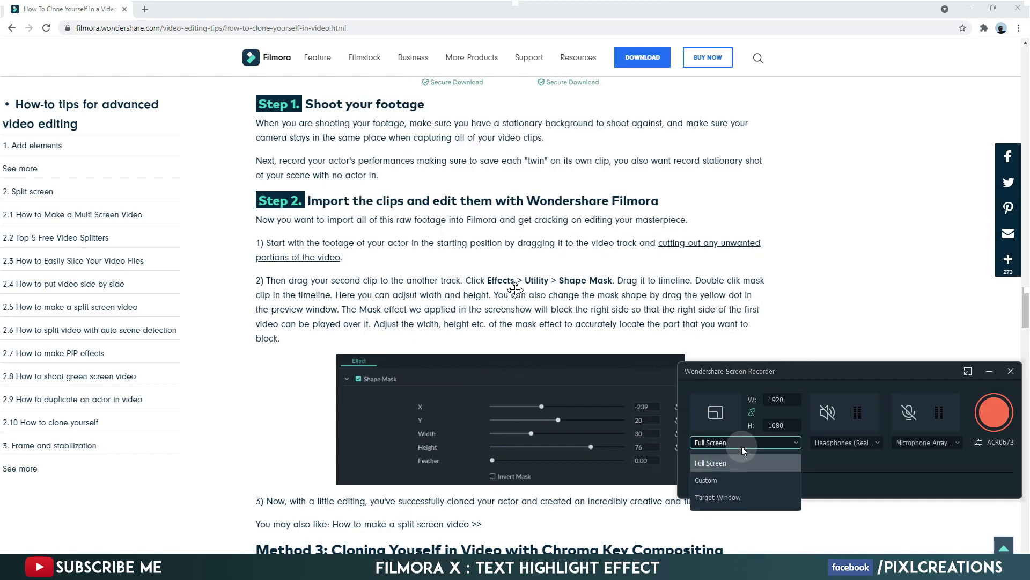
pyautogui.click(735, 484)
pyautogui.moveTo(568, 483); pyautogui.dragTo(556, 563)
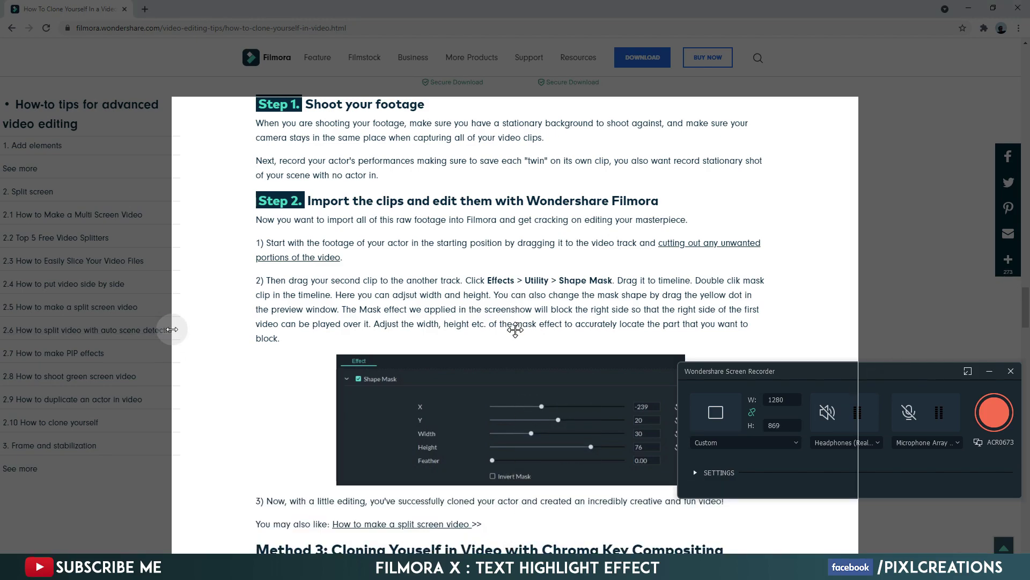
pyautogui.moveTo(175, 325); pyautogui.dragTo(2, 327)
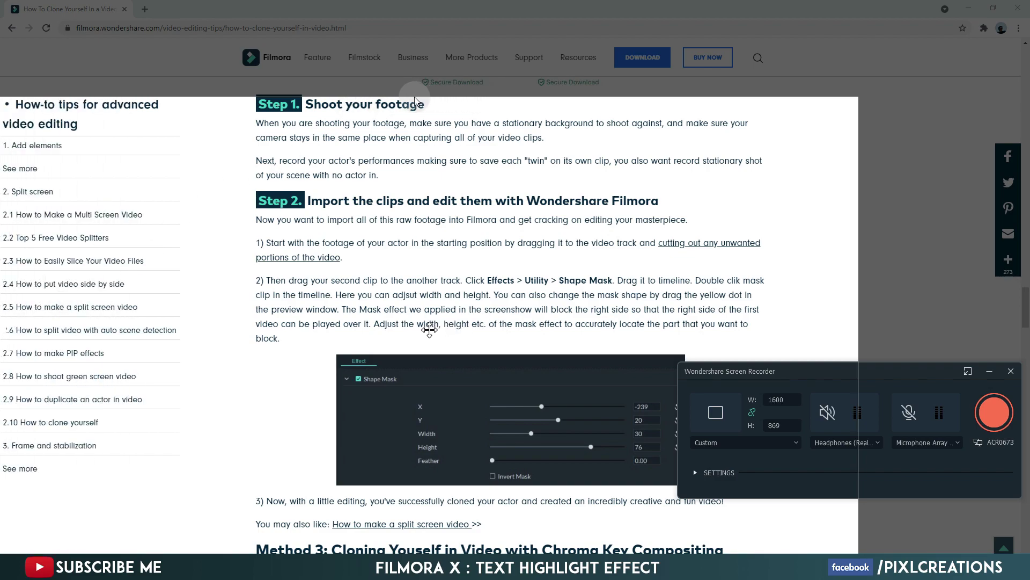
pyautogui.moveTo(437, 99); pyautogui.dragTo(427, 1)
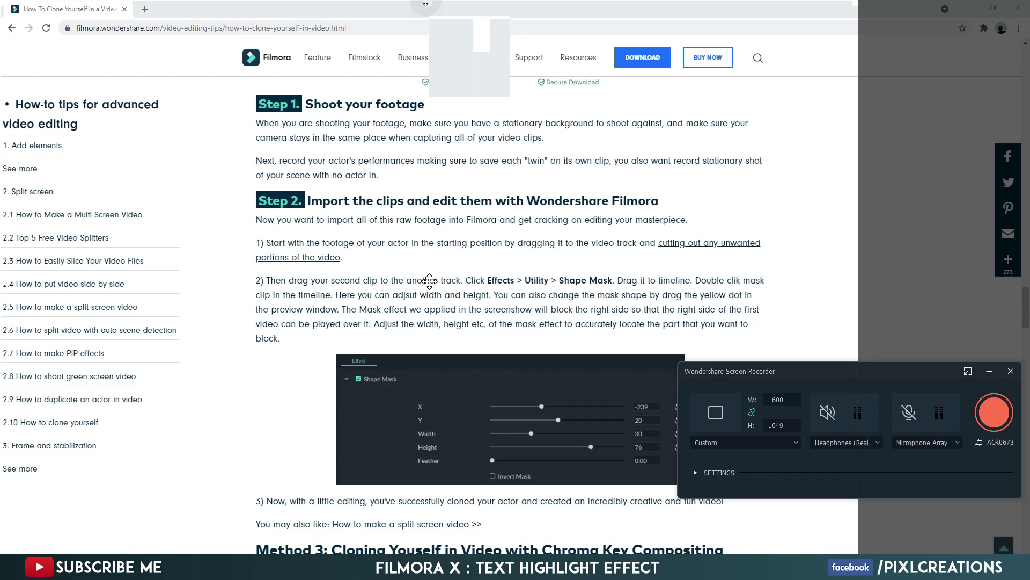
pyautogui.moveTo(856, 293); pyautogui.dragTo(1029, 290)
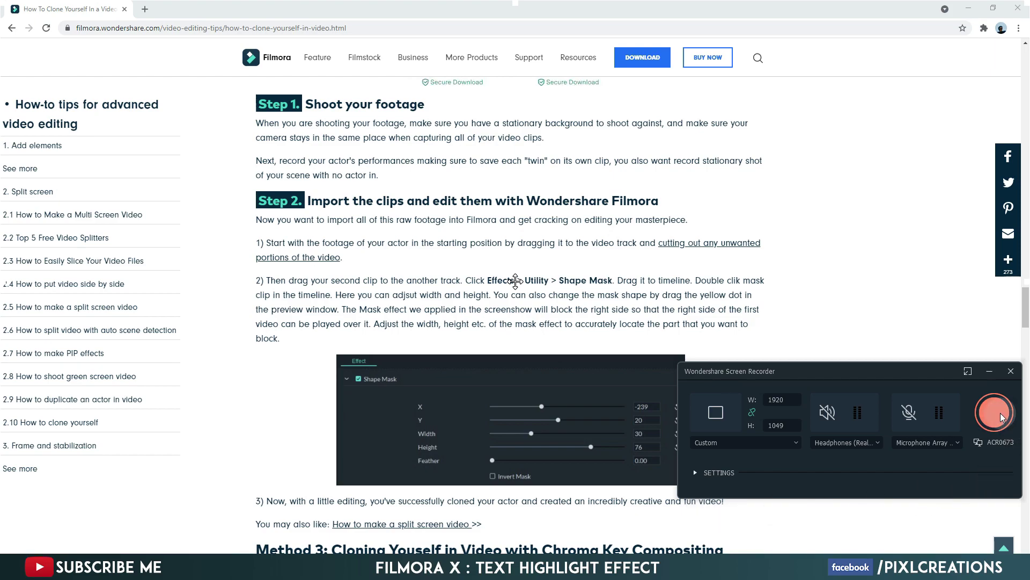
pyautogui.click(991, 398)
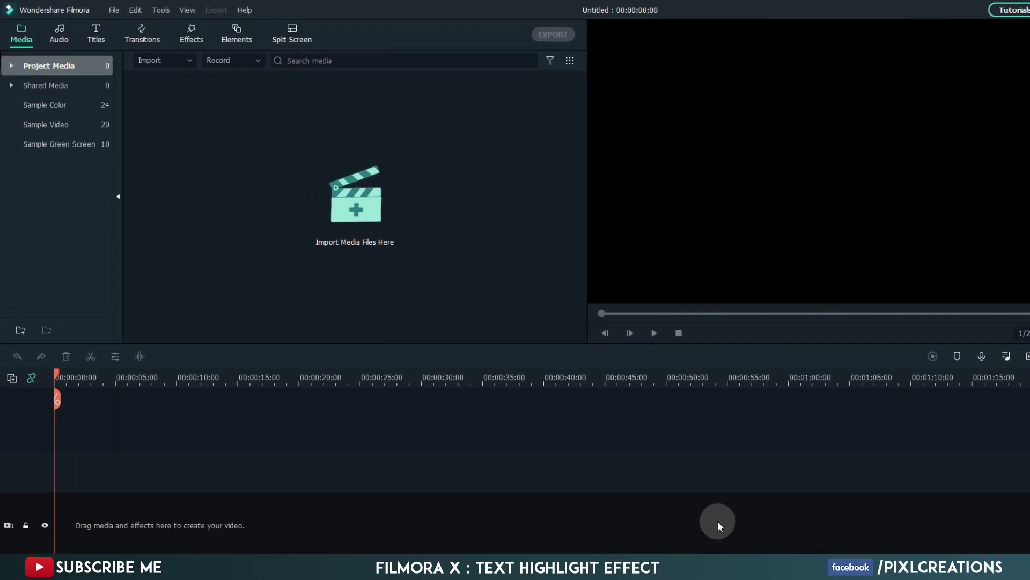
# - Import Recording.mp4 into the media library
pyautogui.click(341, 253)
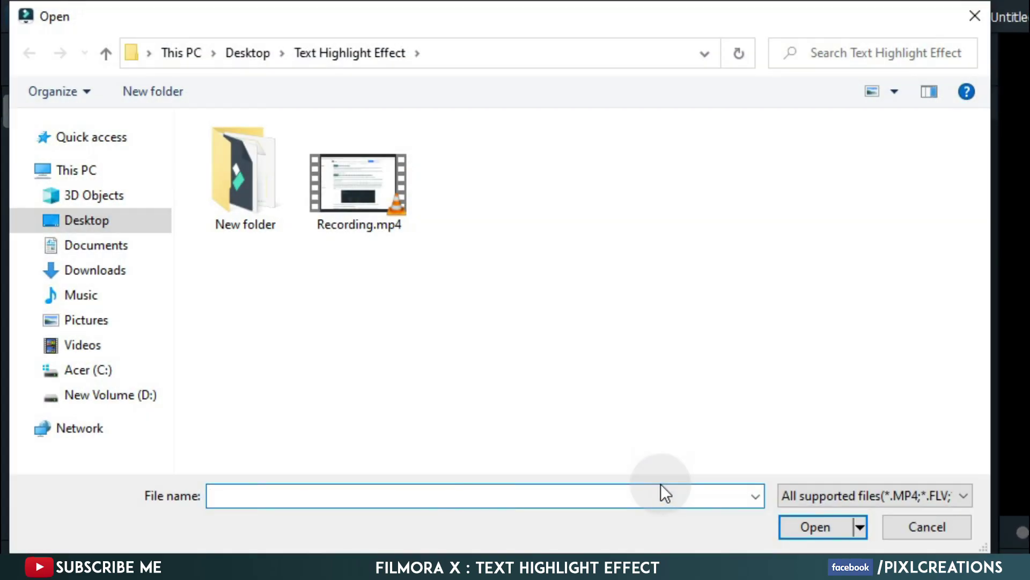
pyautogui.moveTo(520, 395); pyautogui.dragTo(380, 216)
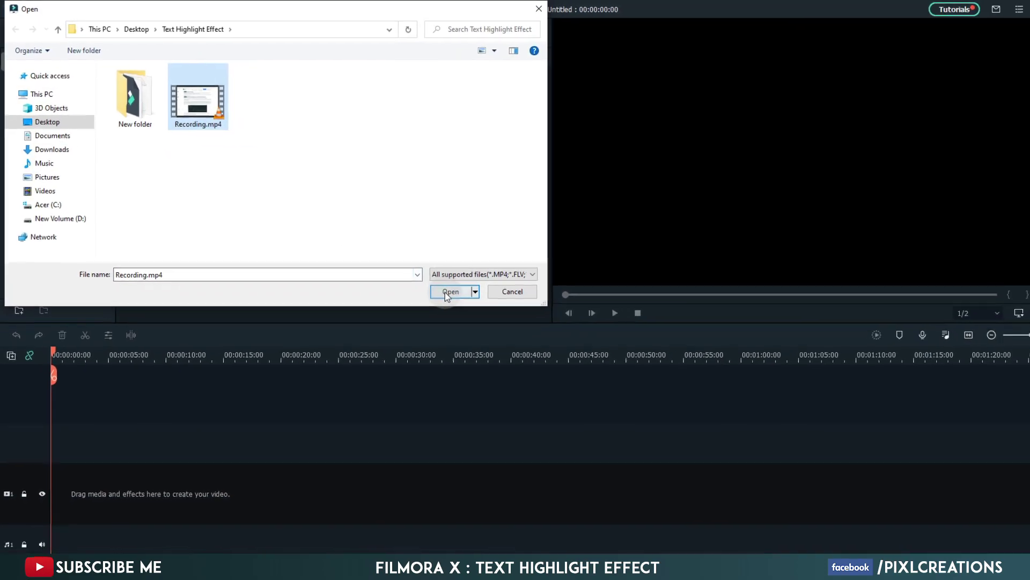
pyautogui.click(816, 527)
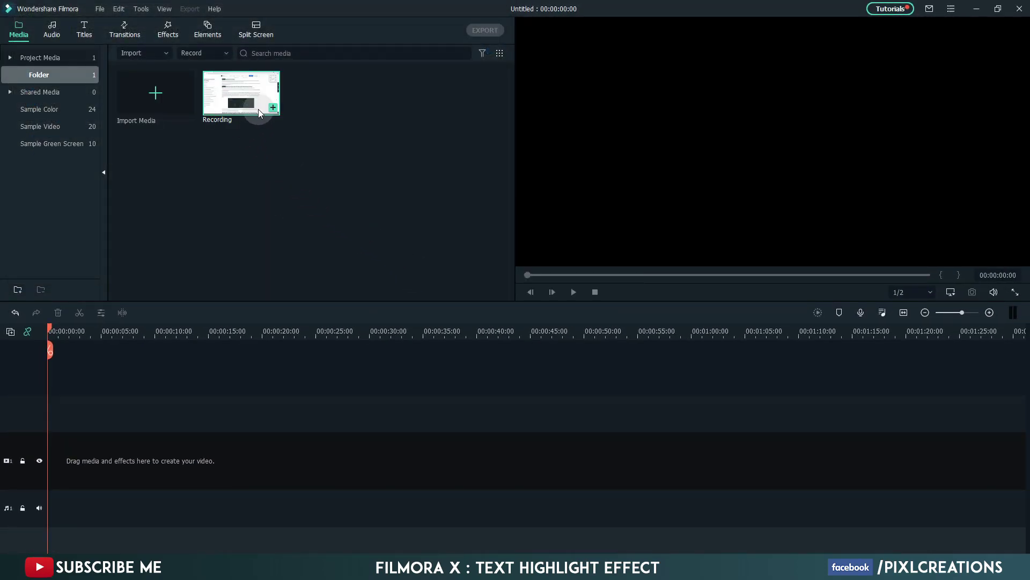
# - Place the Recording clip on video track 1, zoom the timeline in, and set the playhead to 1 s
pyautogui.moveTo(259, 109); pyautogui.dragTo(67, 450)
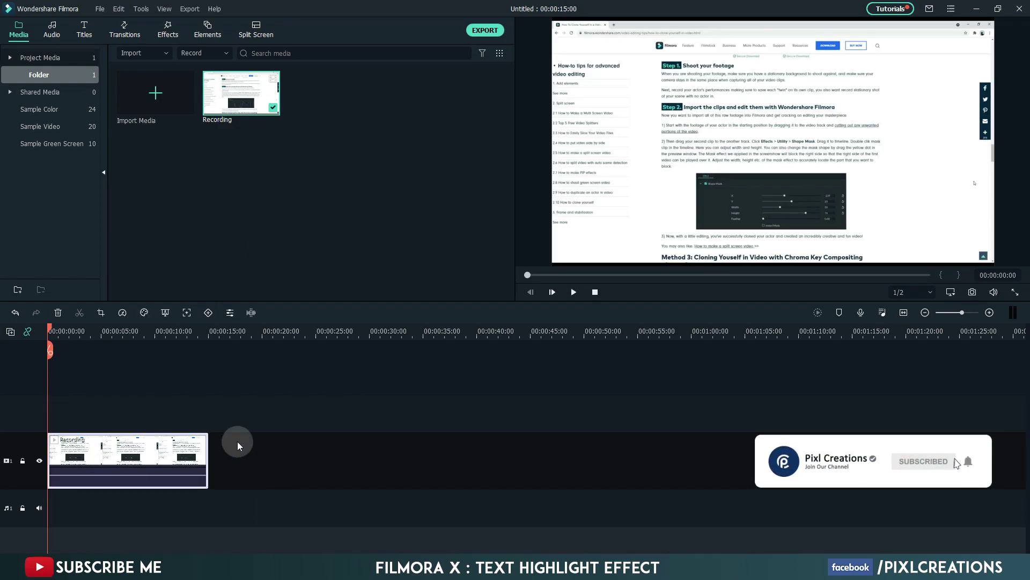
pyautogui.moveTo(197, 338); pyautogui.dragTo(621, 325)
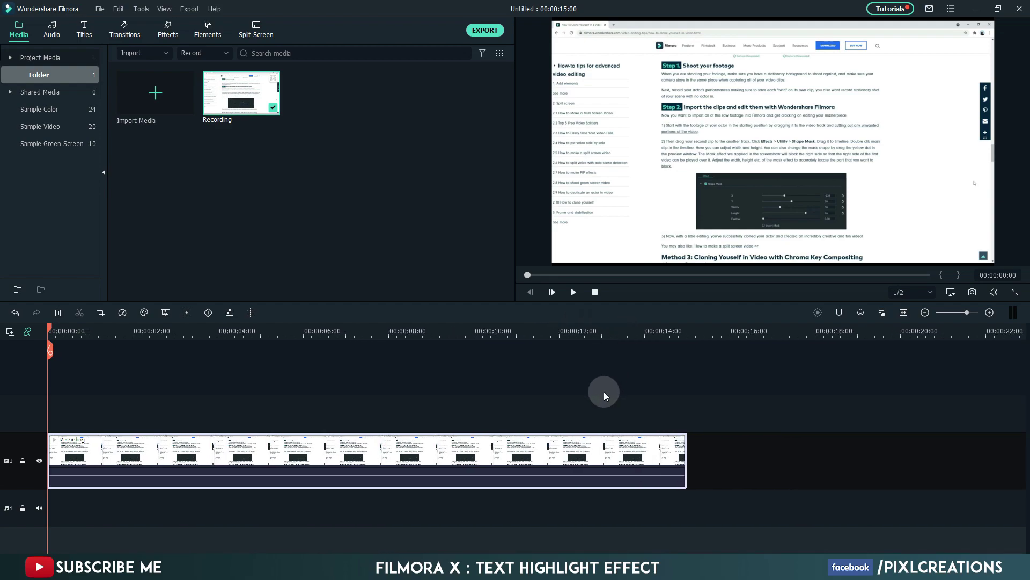
pyautogui.click(91, 336)
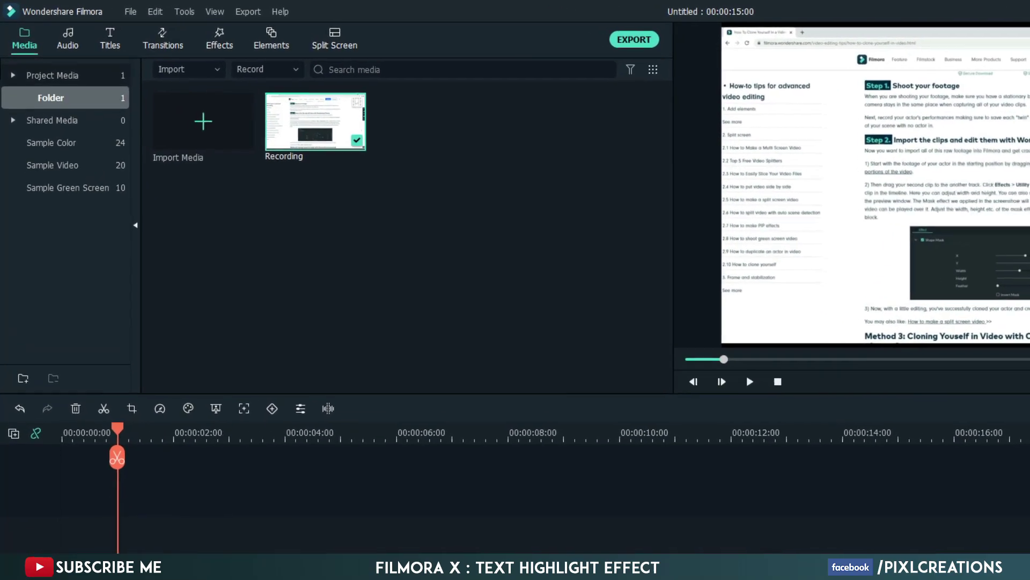
# - Open the Recording clip's custom animation and add a keyframe at 1 s
pyautogui.rightClick(209, 537)
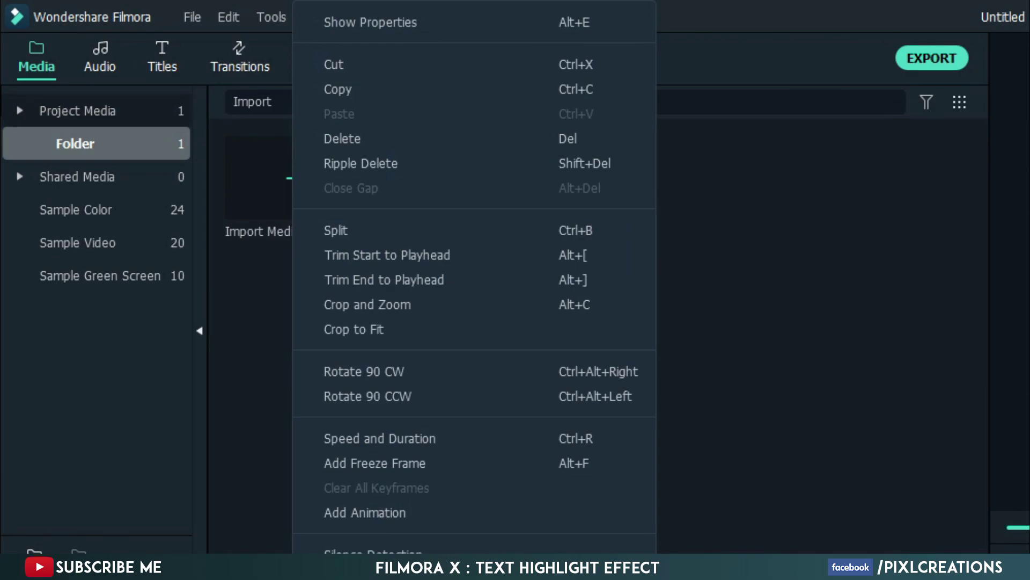
pyautogui.click(343, 512)
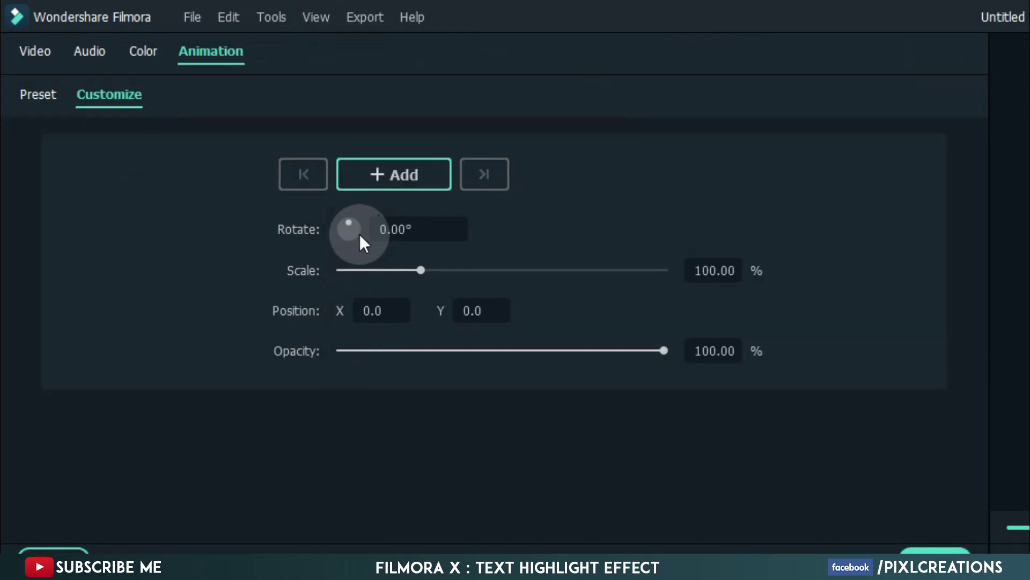
pyautogui.click(369, 179)
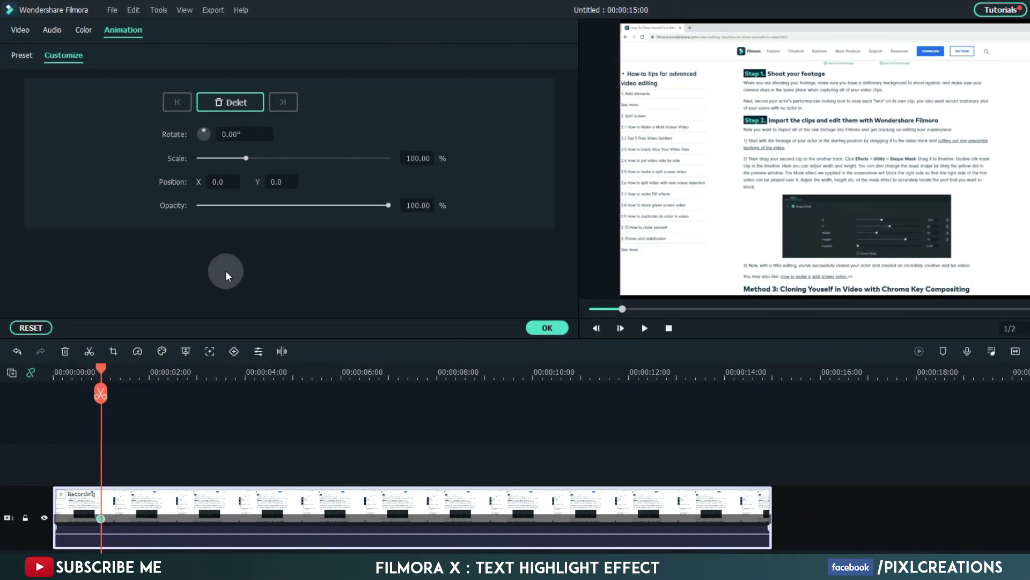
# - Add a 150% scale keyframe at about 2 s and apply the animation
pyautogui.moveTo(101, 368); pyautogui.dragTo(132, 371)
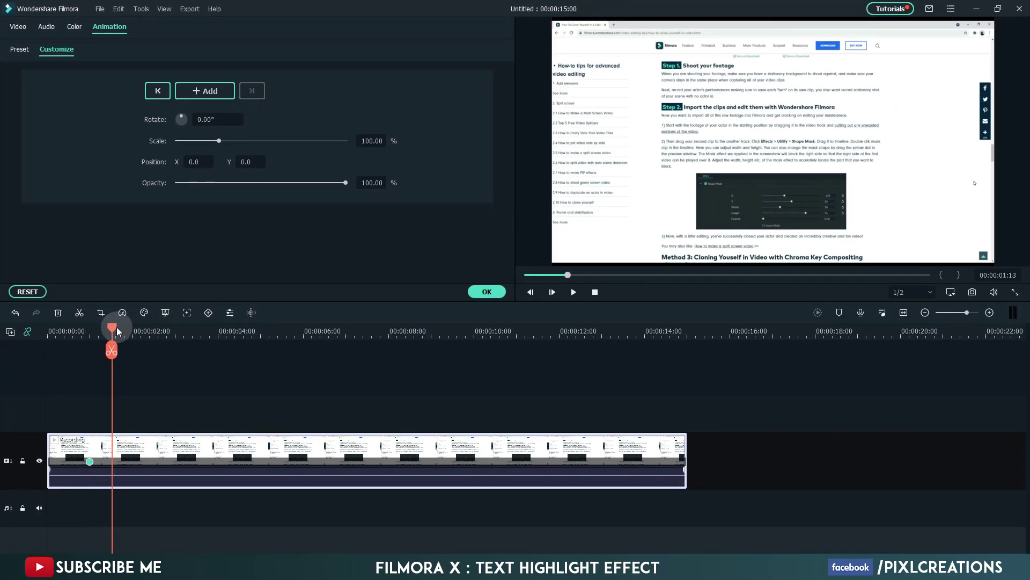
pyautogui.moveTo(117, 331); pyautogui.dragTo(134, 329)
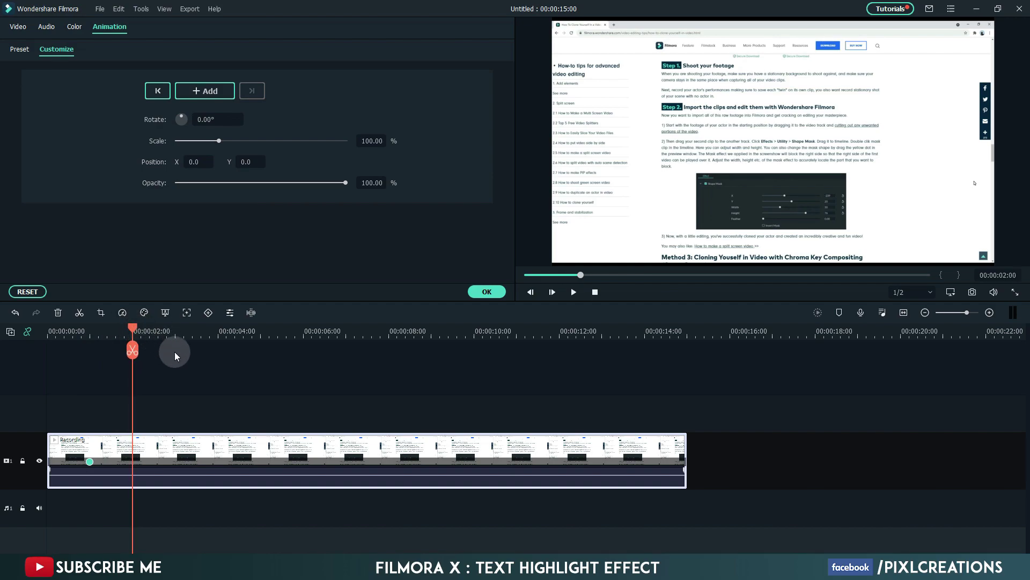
pyautogui.click(371, 140)
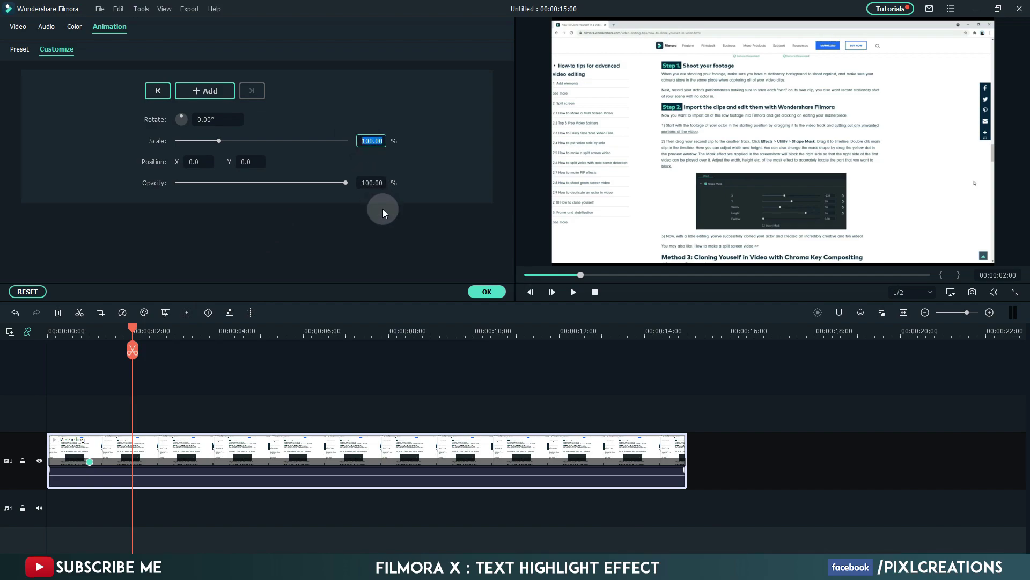
pyautogui.press('Return')
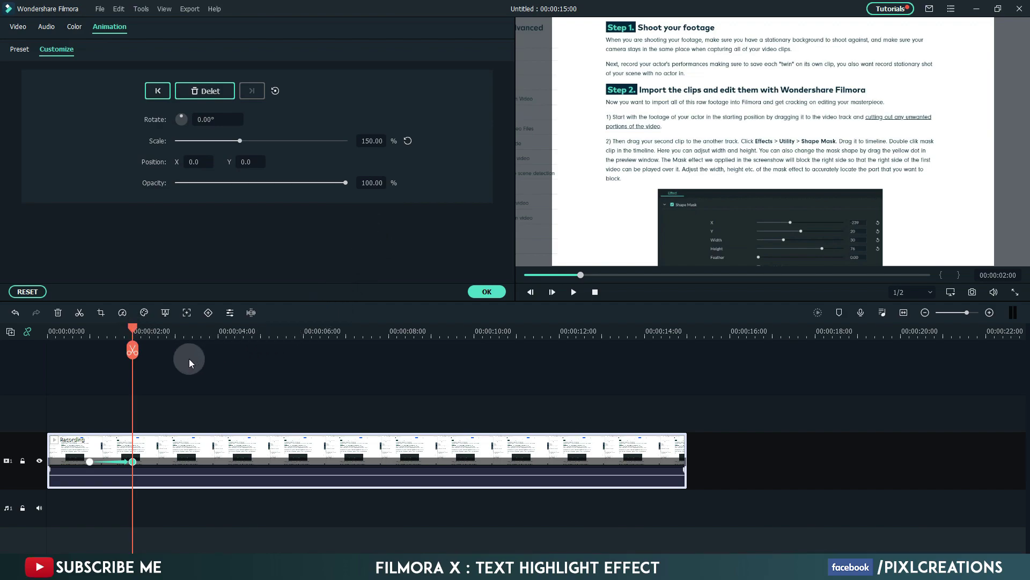
pyautogui.click(486, 291)
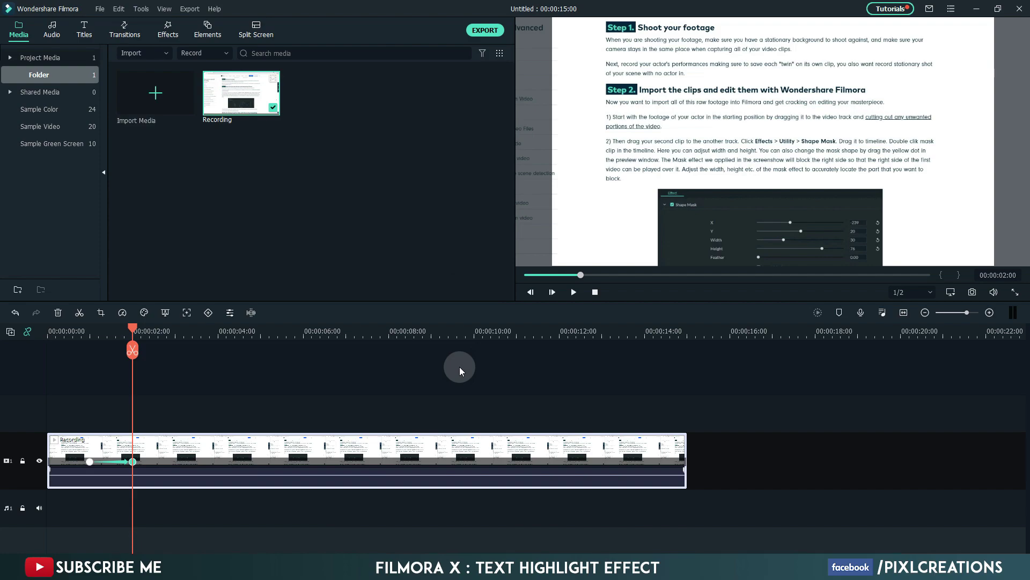
# - Step forward three frames to preview the zoom
pyautogui.press('Right')
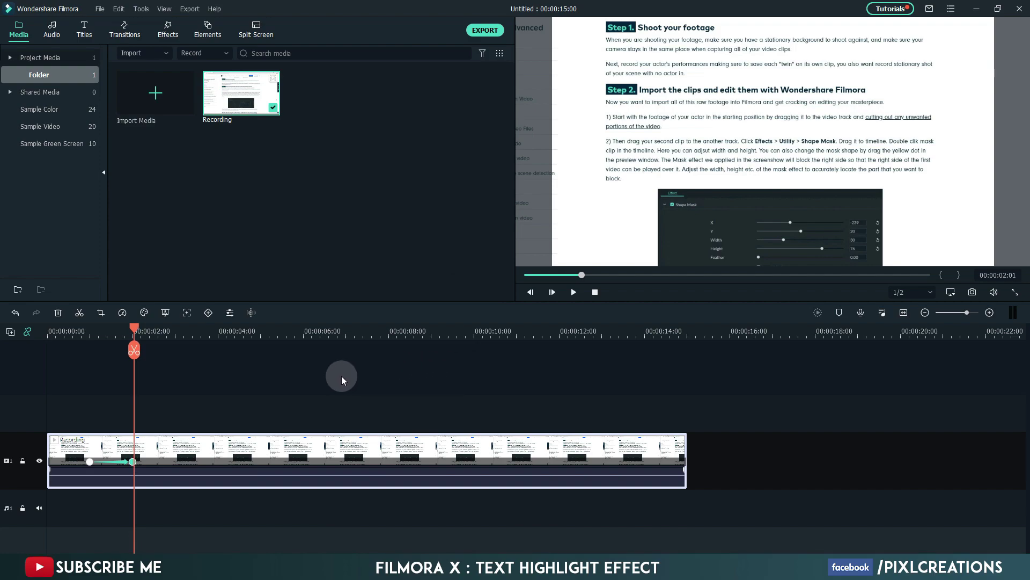
pyautogui.press('Right')
pyautogui.press('Right')
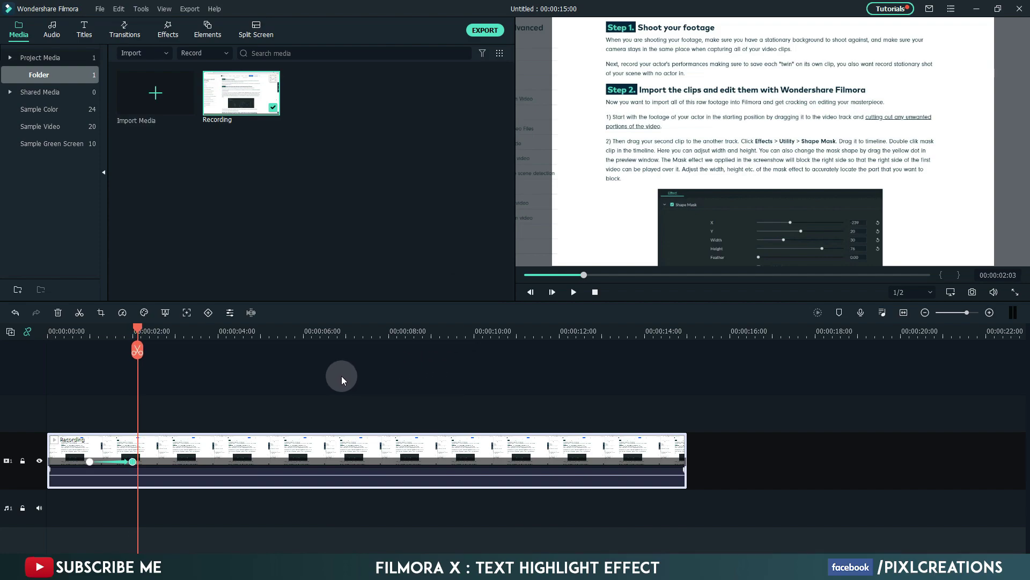
pyautogui.press('Right')
pyautogui.press('Right')
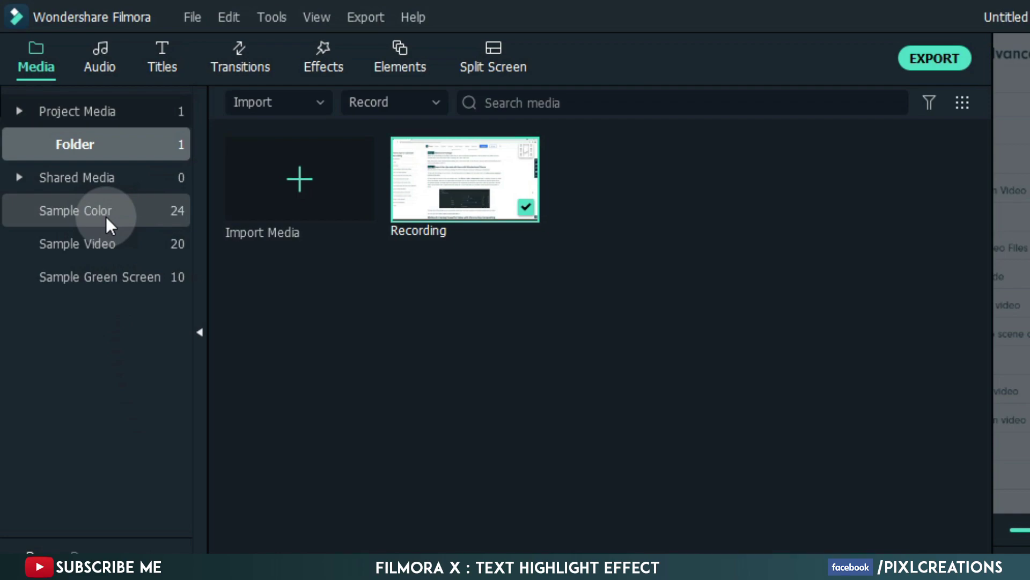
# - Place the Yellow Cream sample colour on track 2 and stretch it to the recording's end
pyautogui.click(105, 217)
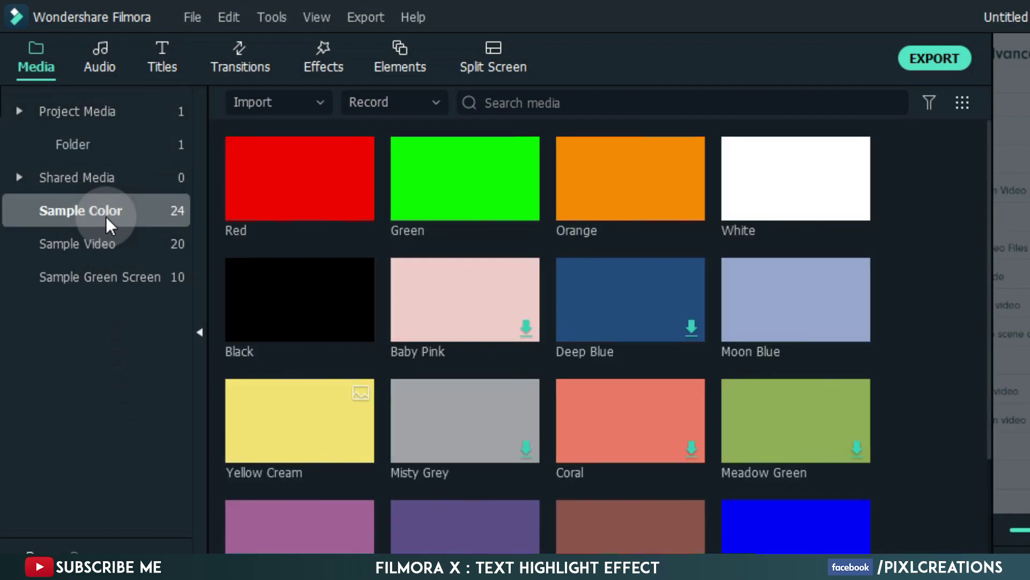
pyautogui.scroll(-5, 423, 327)
pyautogui.scroll(5, 443, 376)
pyautogui.click(449, 391)
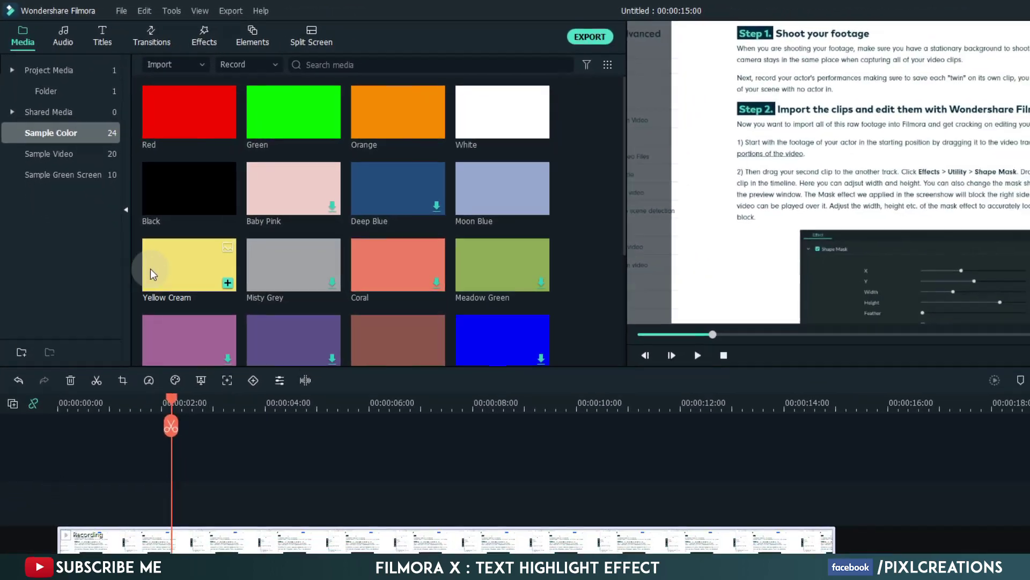
pyautogui.click(258, 426)
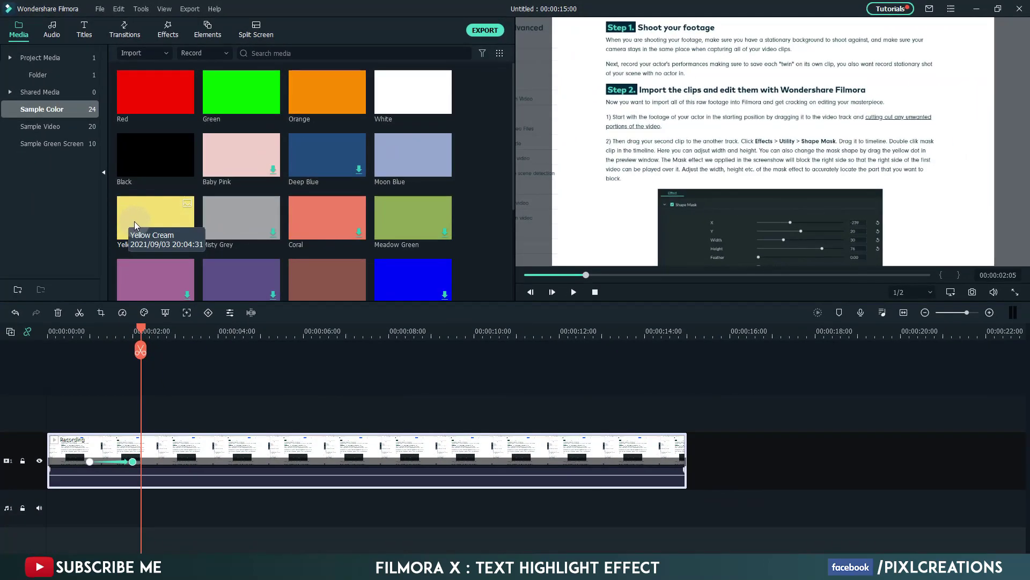
pyautogui.moveTo(134, 221); pyautogui.dragTo(149, 398)
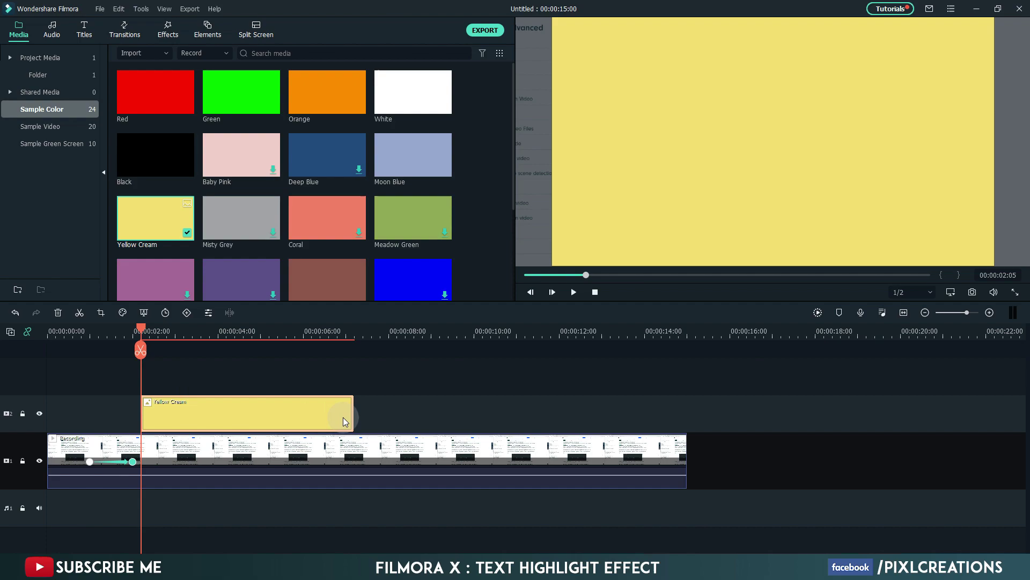
pyautogui.moveTo(355, 414); pyautogui.dragTo(686, 423)
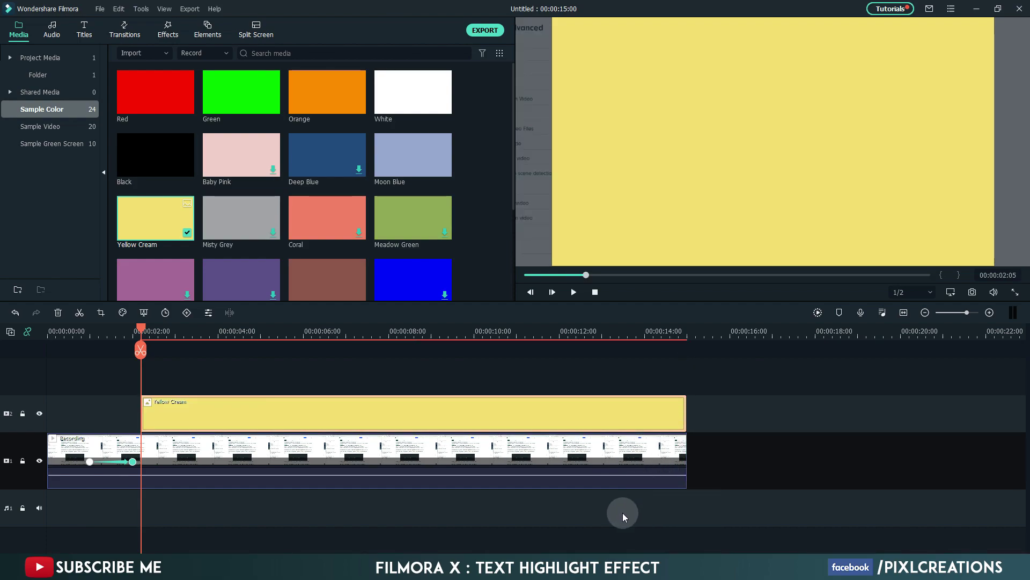
# - Set the Yellow Cream clip's compositing opacity to 70%
pyautogui.rightClick(362, 418)
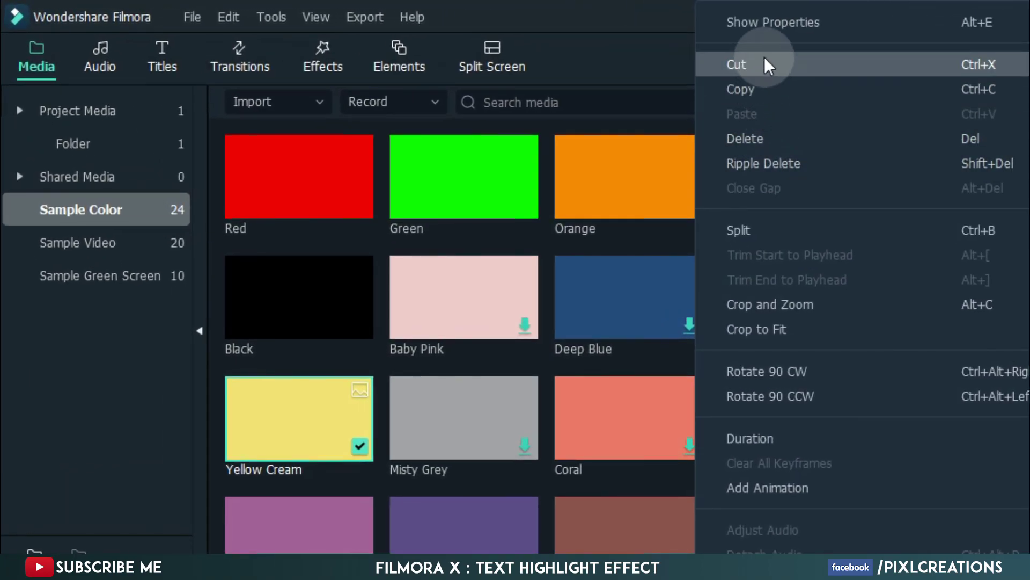
pyautogui.click(764, 20)
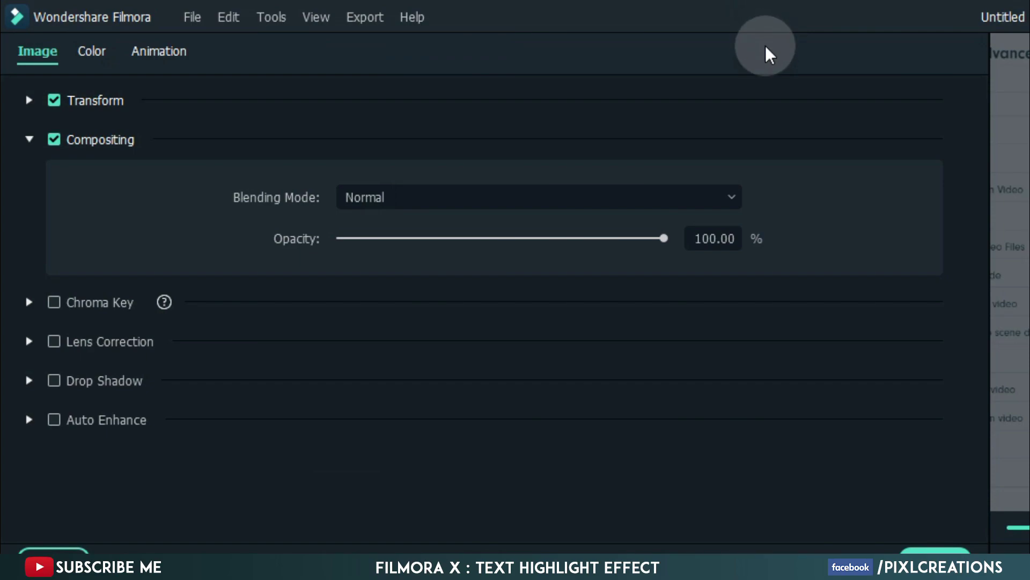
pyautogui.doubleClick(708, 239)
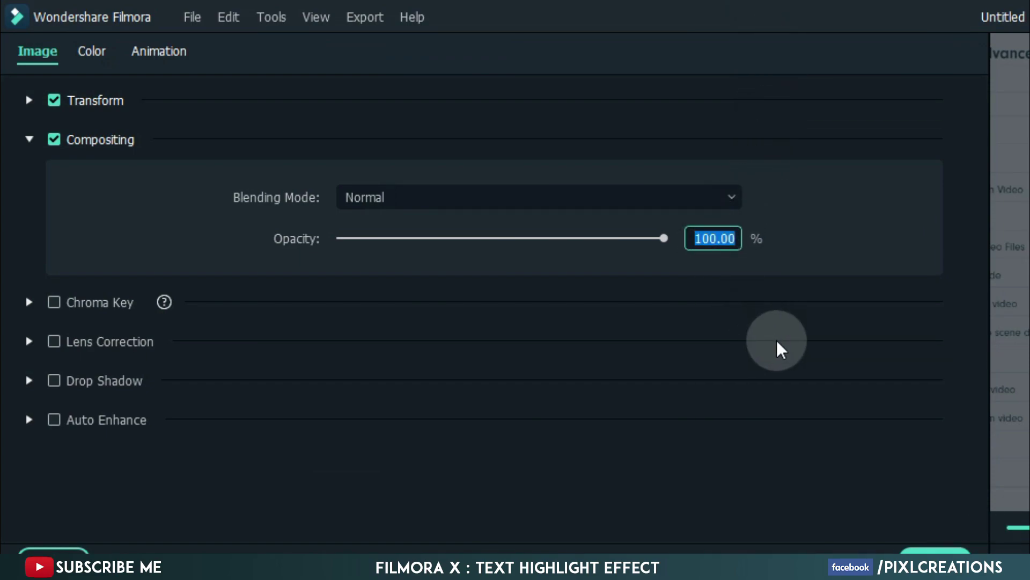
pyautogui.write('70')
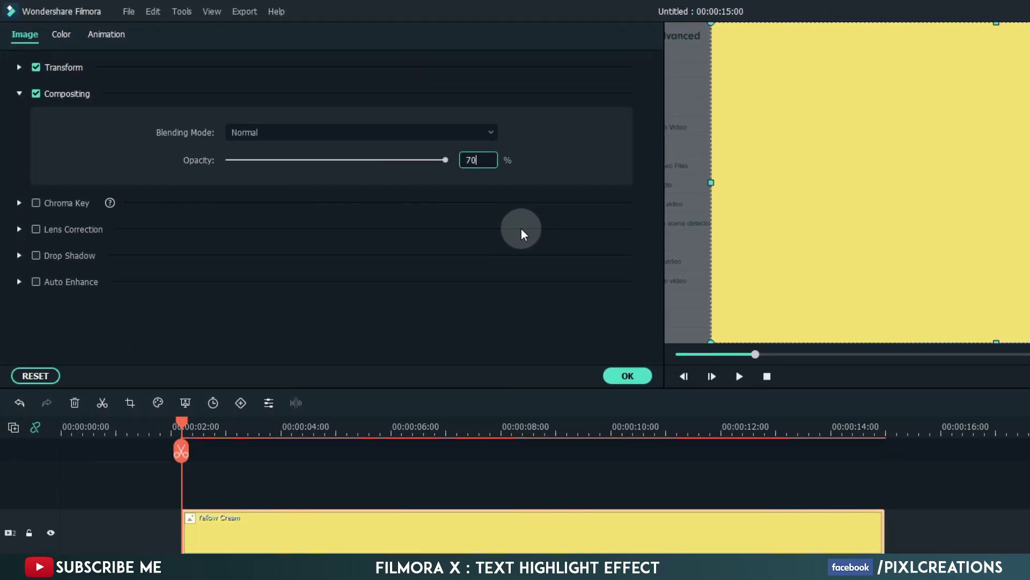
pyautogui.press('Return')
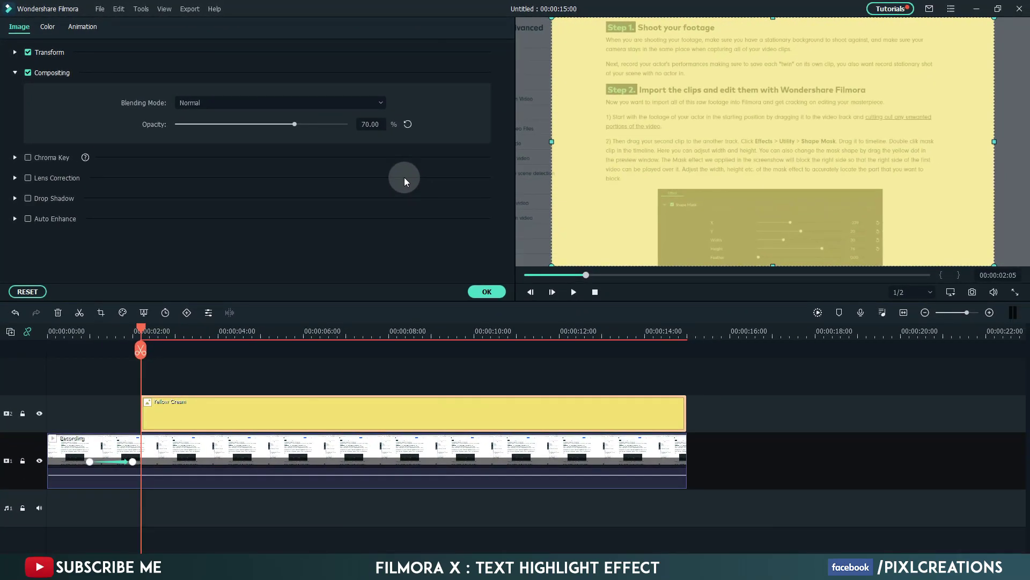
# - Raise the yellow clip's white balance temperature to 100 and close its settings
pyautogui.click(47, 28)
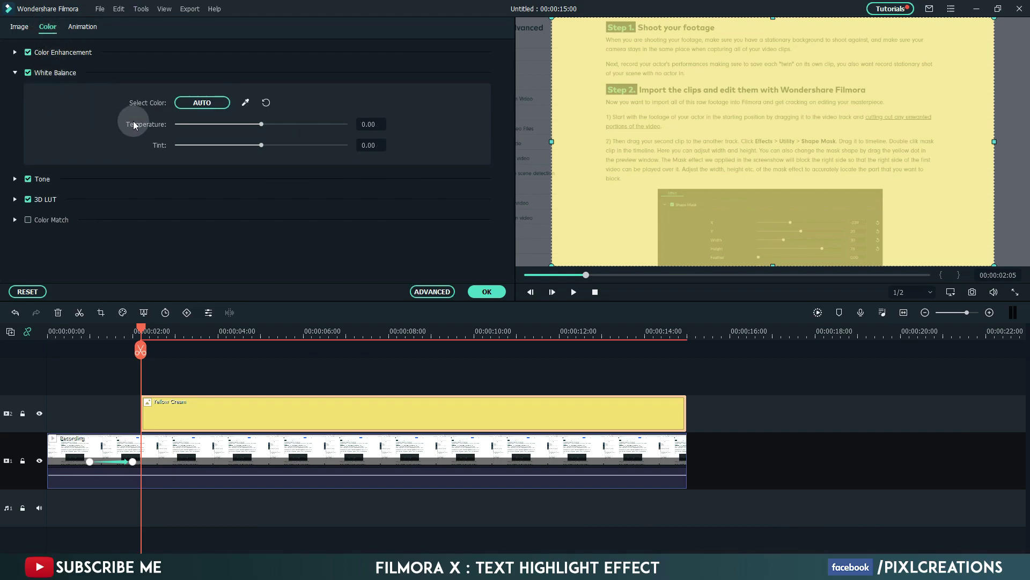
pyautogui.click(367, 124)
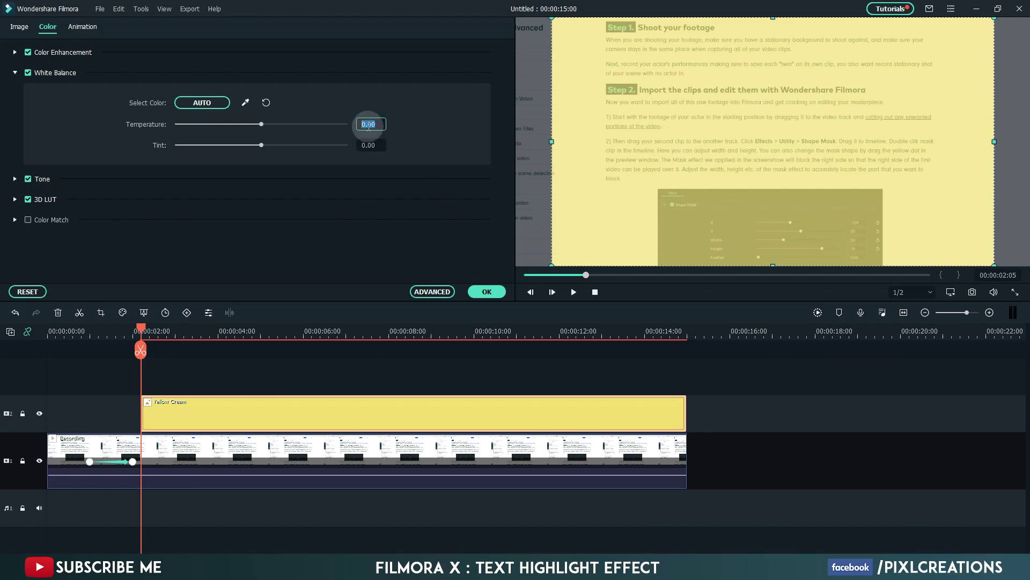
pyautogui.write('100')
pyautogui.press('Return')
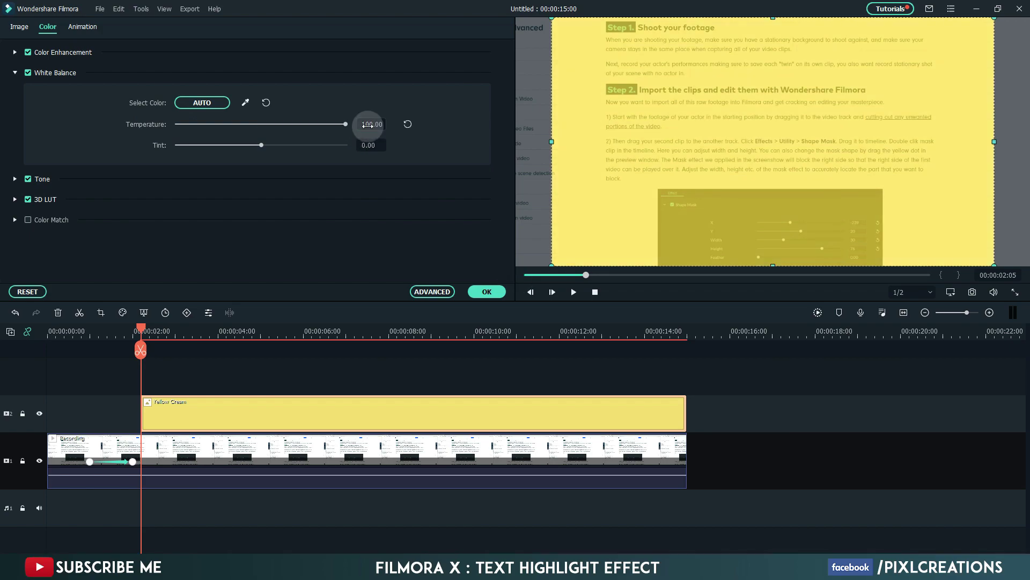
pyautogui.click(487, 289)
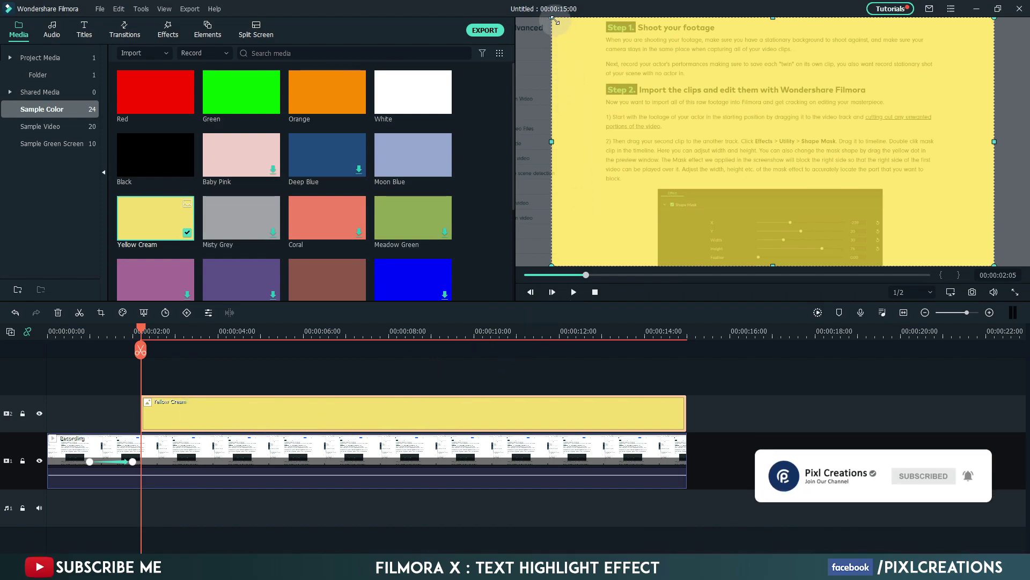
# - Resize the yellow overlay into a thin bar over the first sentence under Step 1
pyautogui.moveTo(553, 19); pyautogui.dragTo(686, 39)
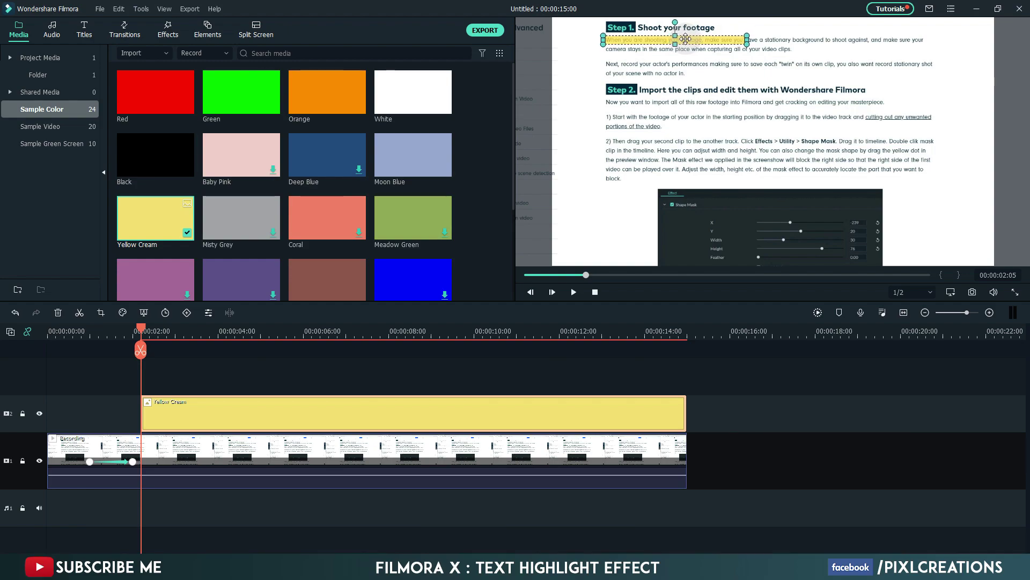
pyautogui.moveTo(686, 39); pyautogui.dragTo(685, 39)
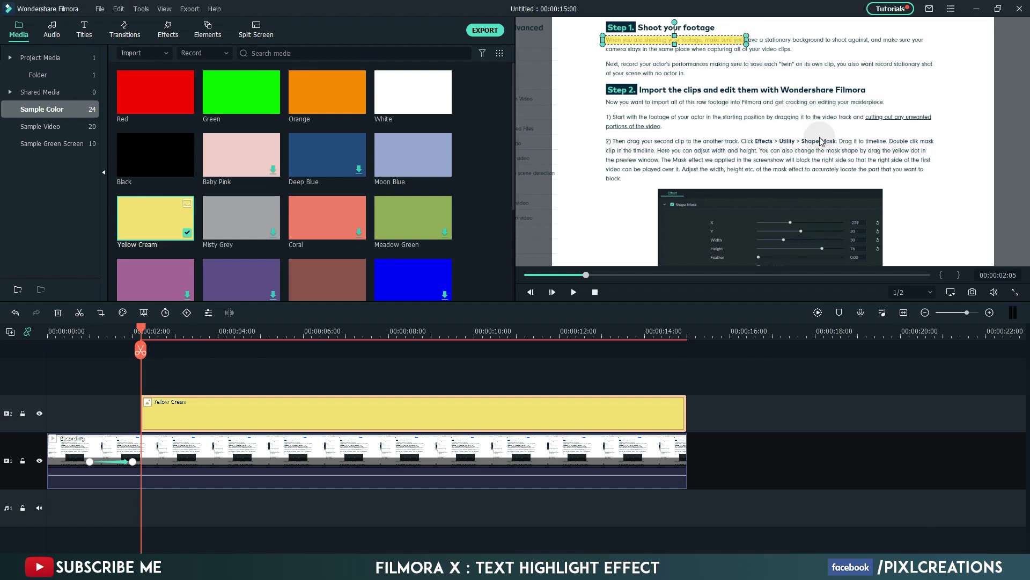
# - Zoom the preview to 75%, pan to the line's start, and narrow the yellow bar to a sliver
pyautogui.click(950, 295)
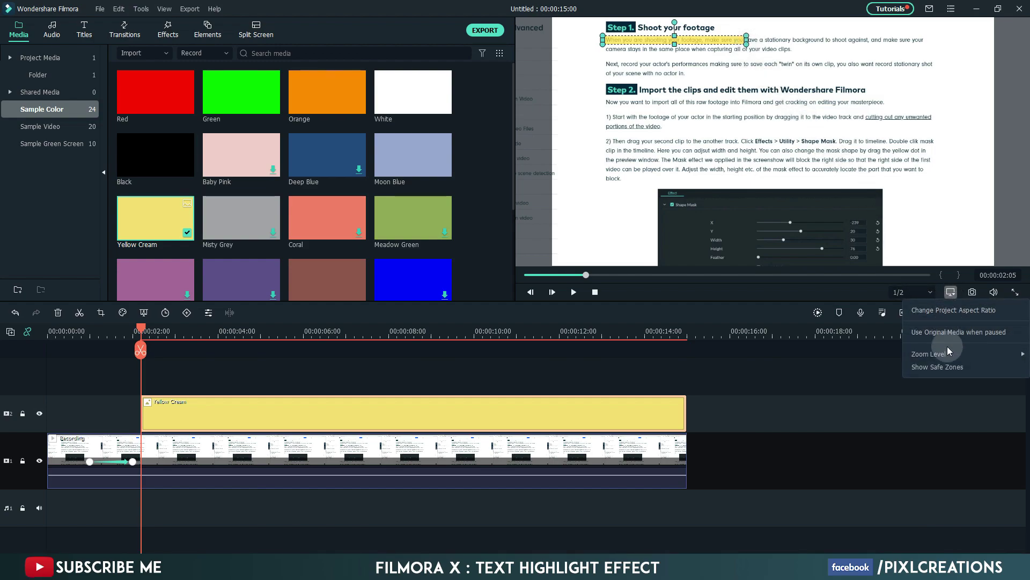
pyautogui.moveTo(946, 351)
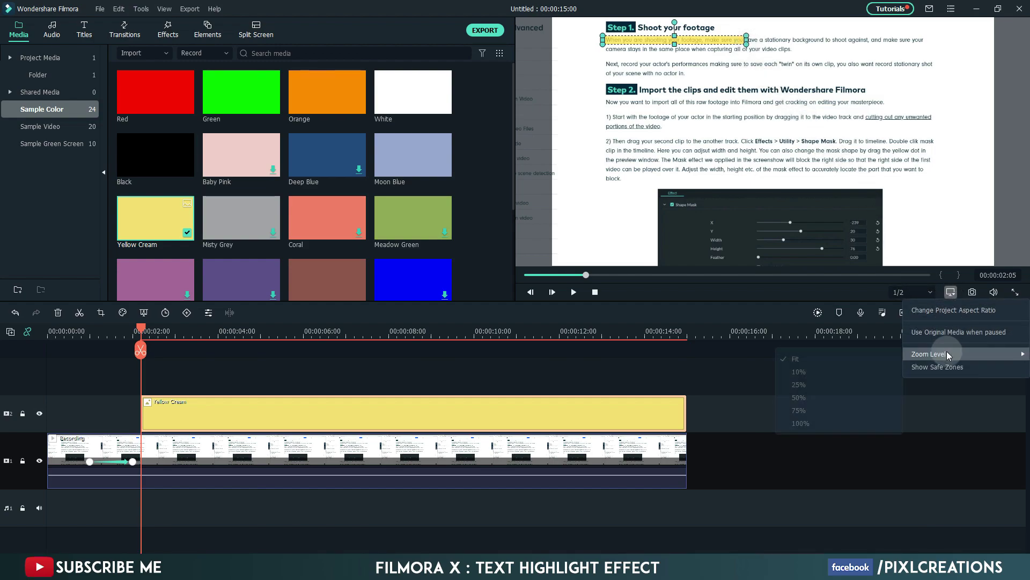
pyautogui.click(802, 409)
pyautogui.scroll(2, 618, 225)
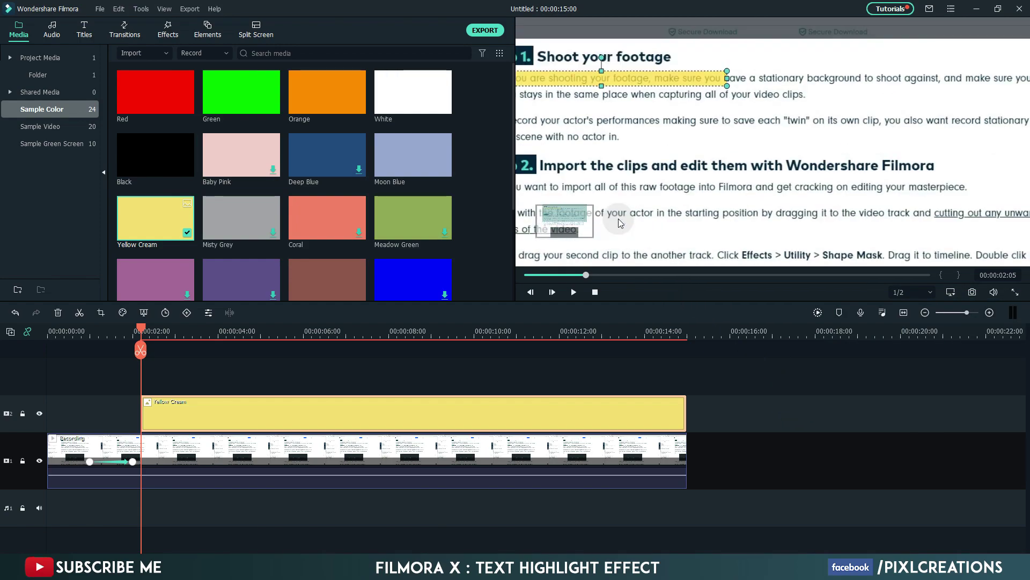
pyautogui.moveTo(558, 218); pyautogui.dragTo(546, 219)
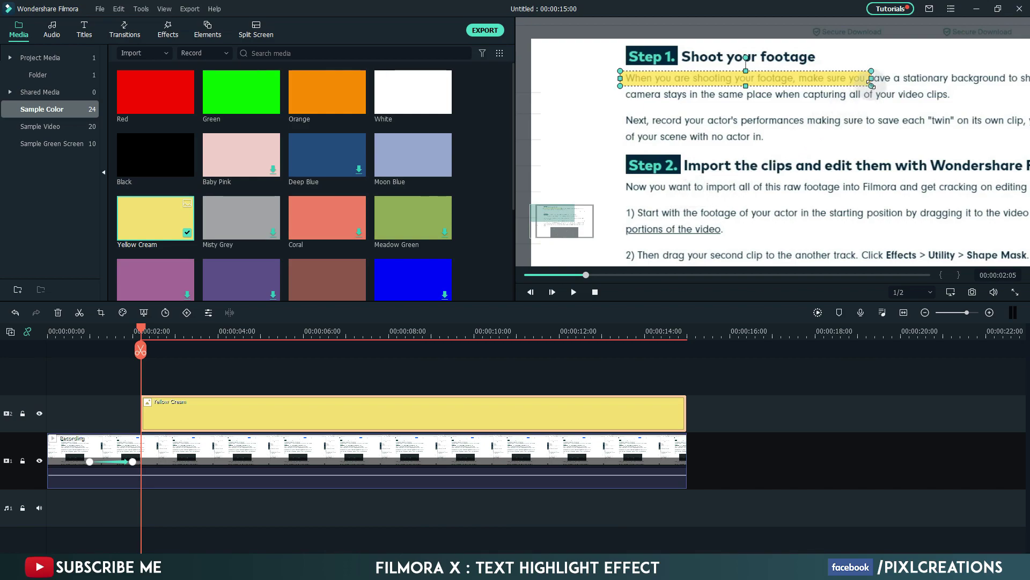
pyautogui.moveTo(873, 78); pyautogui.dragTo(625, 78)
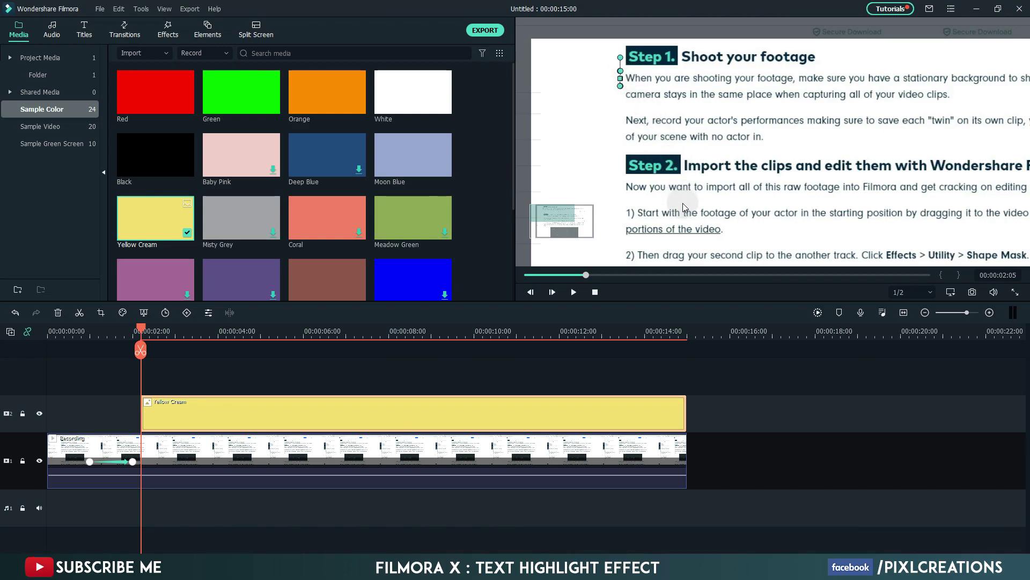
# - Add a starting animation keyframe to the yellow clip and move the playhead to 00:00:05:05
pyautogui.rightClick(298, 411)
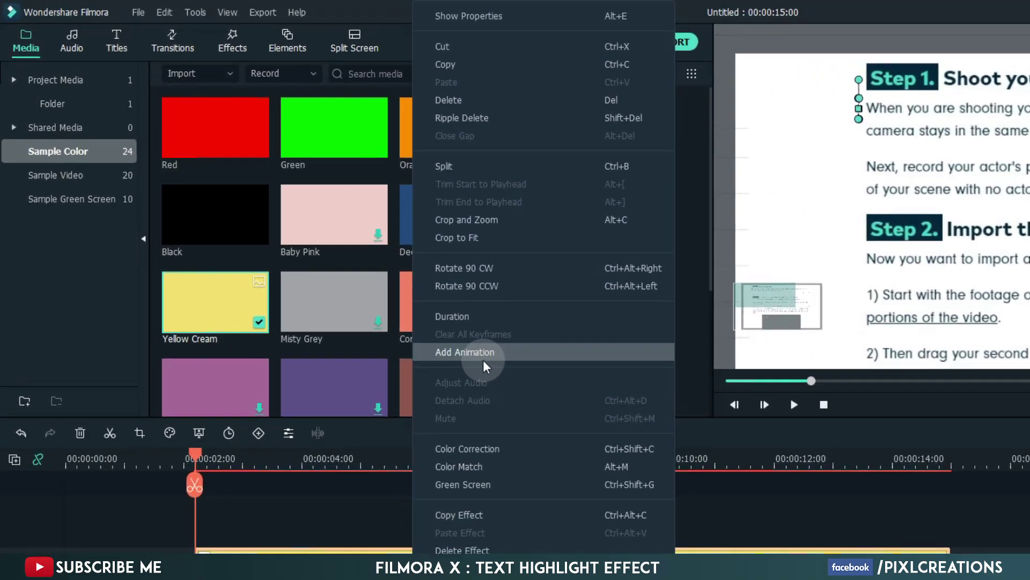
pyautogui.click(485, 360)
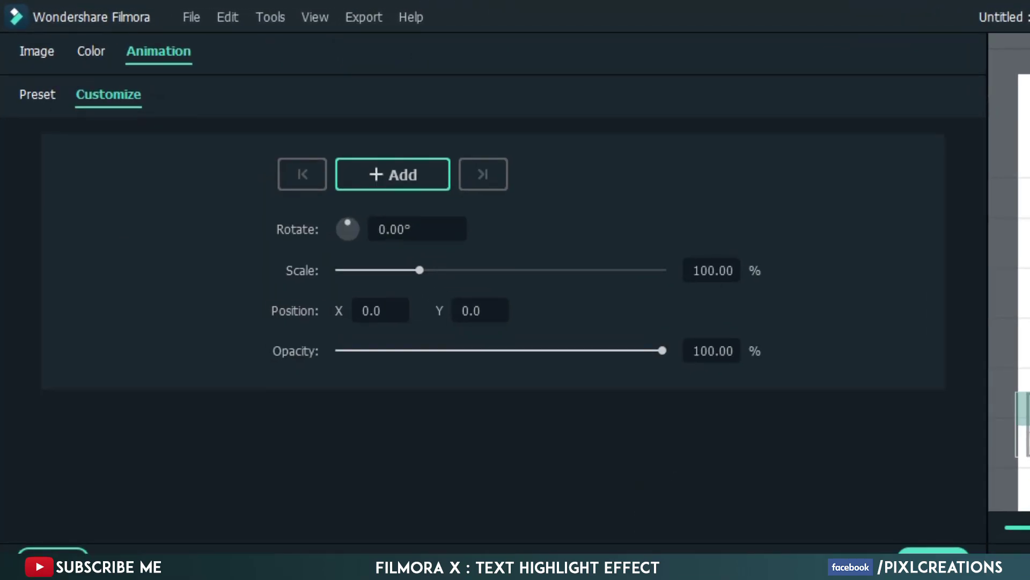
pyautogui.click(391, 174)
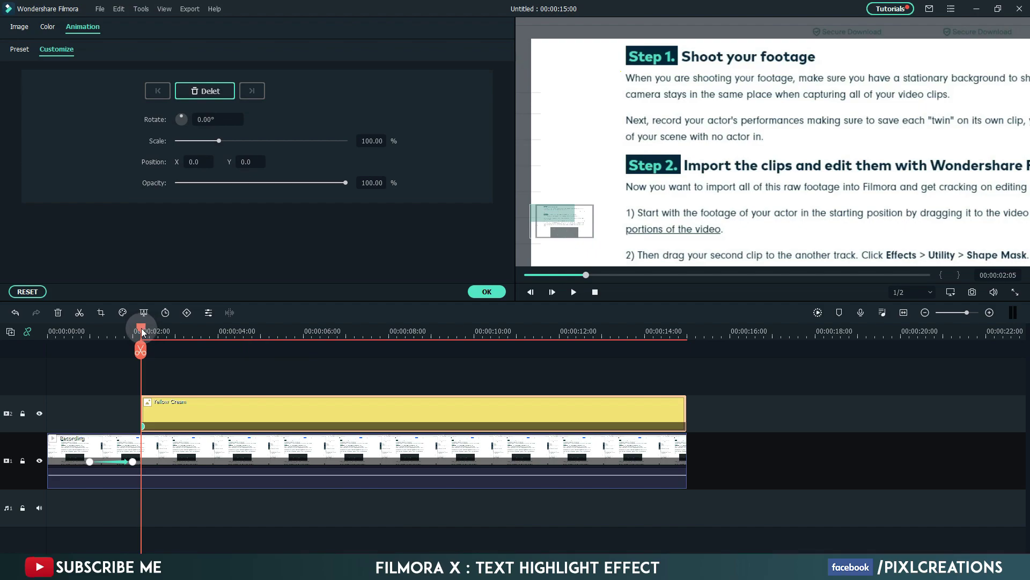
pyautogui.moveTo(143, 331); pyautogui.dragTo(270, 332)
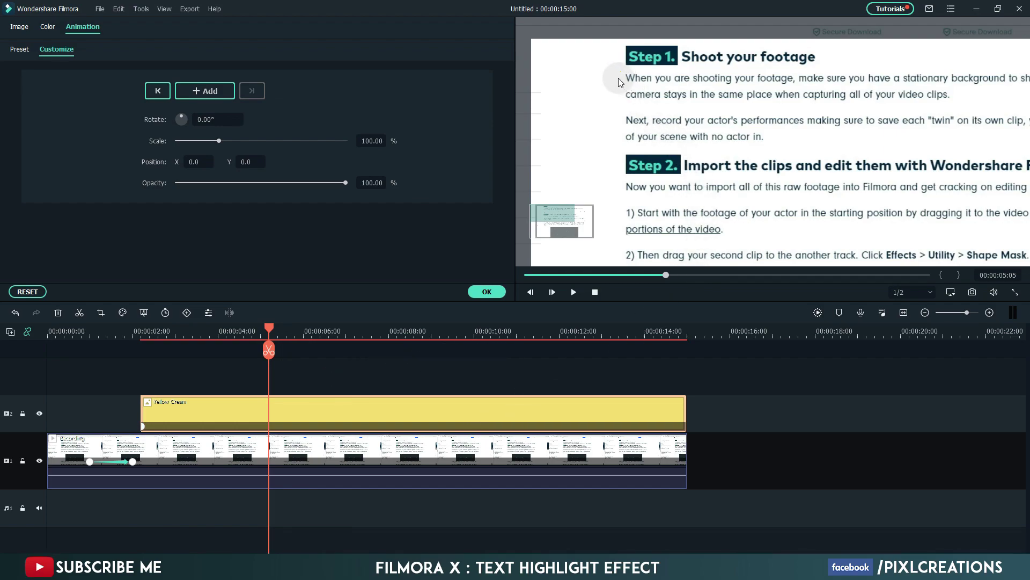
# - Stretch the highlight to just after 'make sure your', Position X about 524
pyautogui.moveTo(621, 78); pyautogui.dragTo(1029, 78)
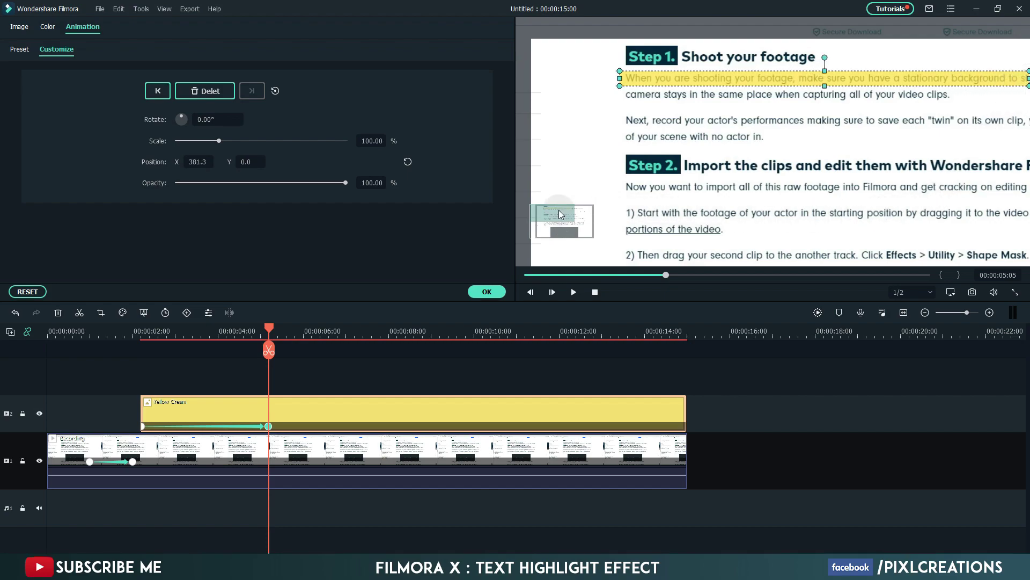
pyautogui.moveTo(559, 210); pyautogui.dragTo(578, 209)
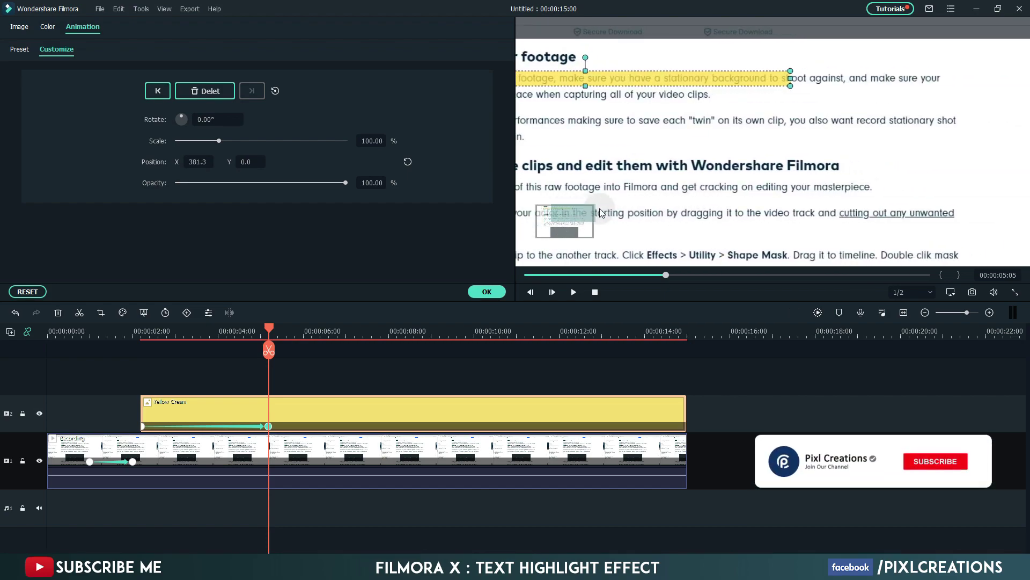
pyautogui.moveTo(791, 79); pyautogui.dragTo(945, 79)
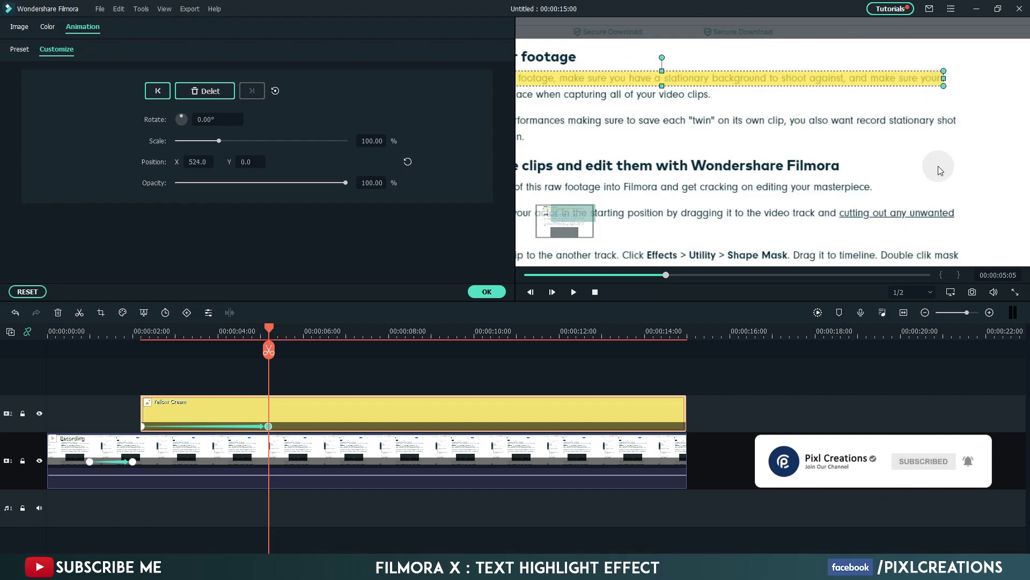
# - Set the preview Zoom Level to Fit so the whole webpage frame shows
pyautogui.click(951, 292)
pyautogui.moveTo(944, 353)
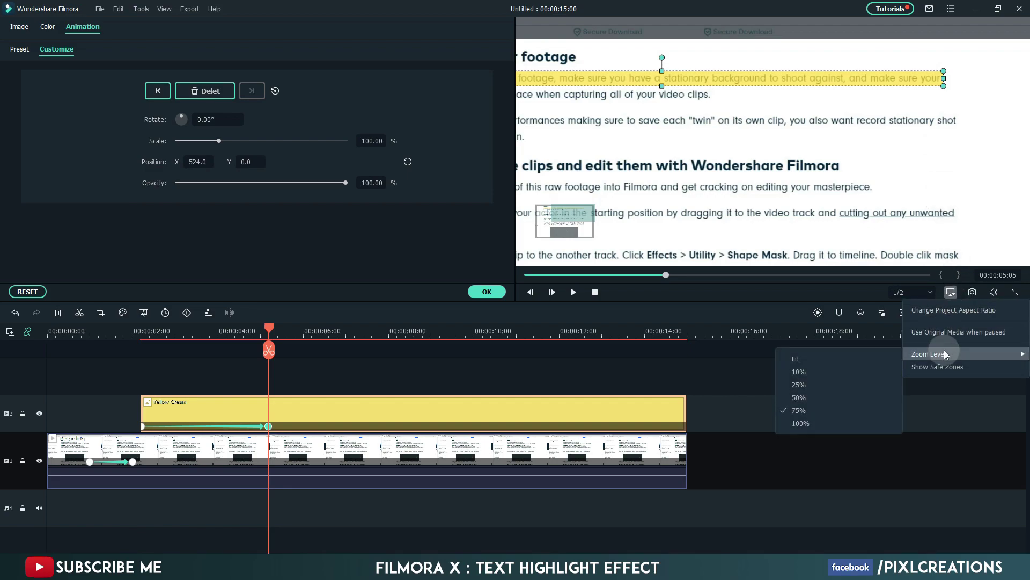
pyautogui.click(871, 354)
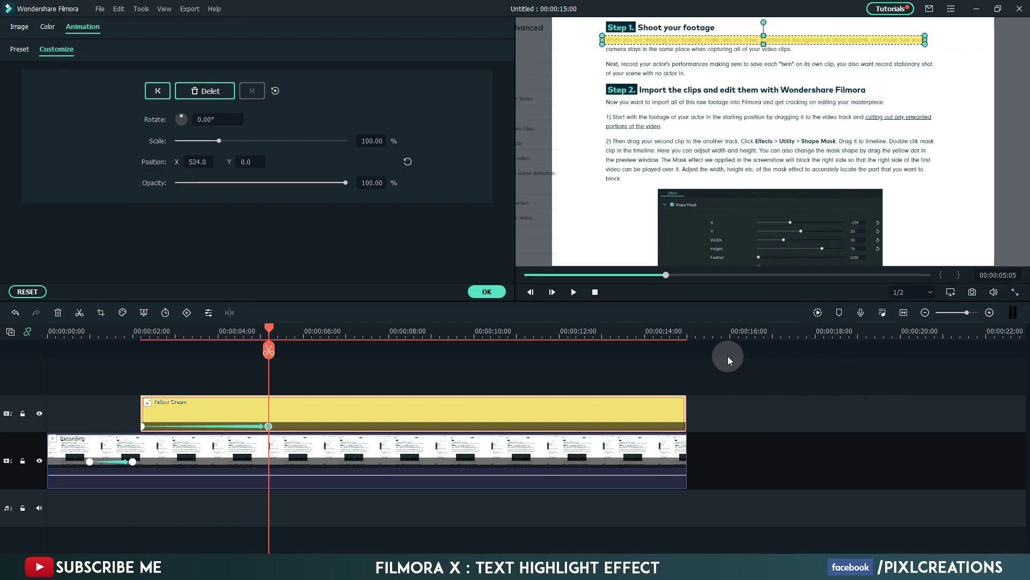
# - Play back the first highlight sweep from its start, then return the playhead to its final keyframe
pyautogui.moveTo(268, 328); pyautogui.dragTo(89, 326)
pyautogui.press('space')
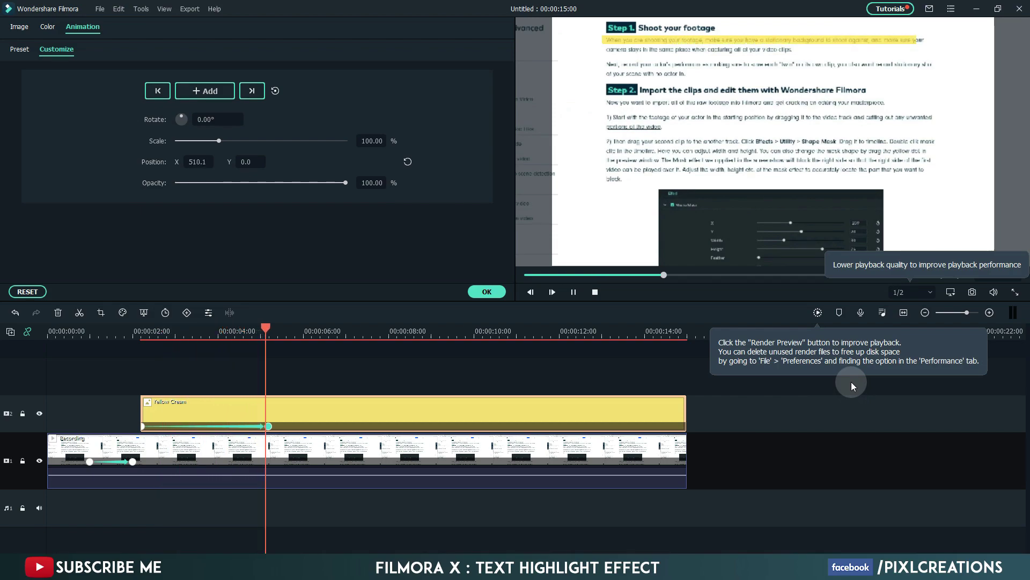
pyautogui.press('space')
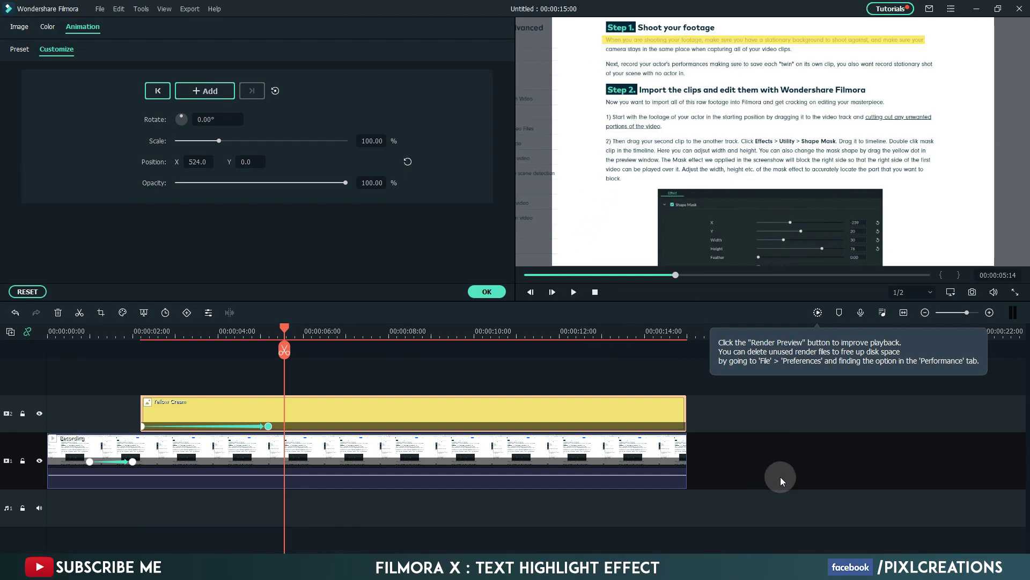
pyautogui.moveTo(285, 330)
pyautogui.mouseDown()
pyautogui.moveTo(265, 330)
pyautogui.moveTo(274, 329)
pyautogui.mouseUp()
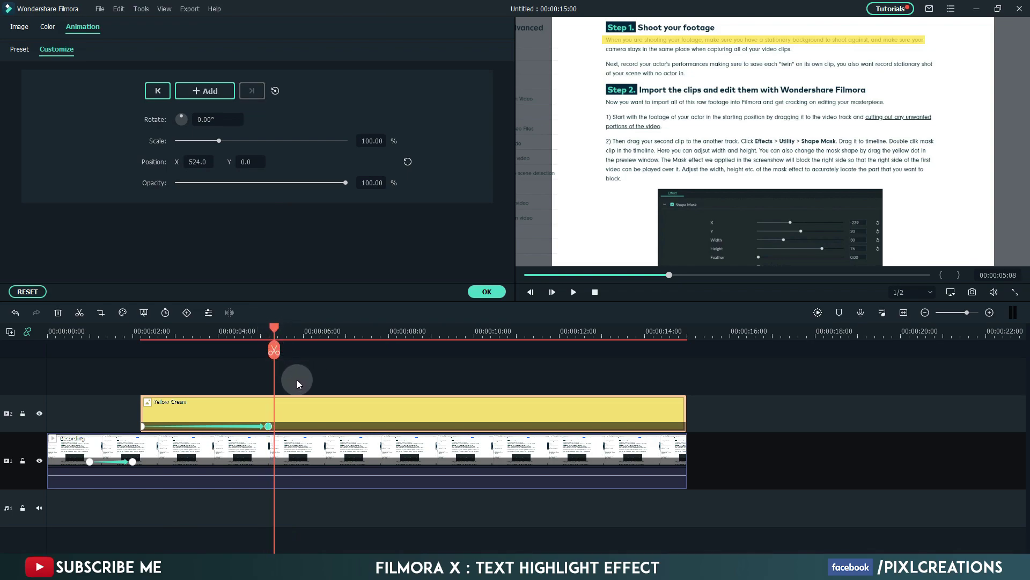
# - Copy the Yellow Cream highlight clip and add a new third video track
pyautogui.rightClick(298, 415)
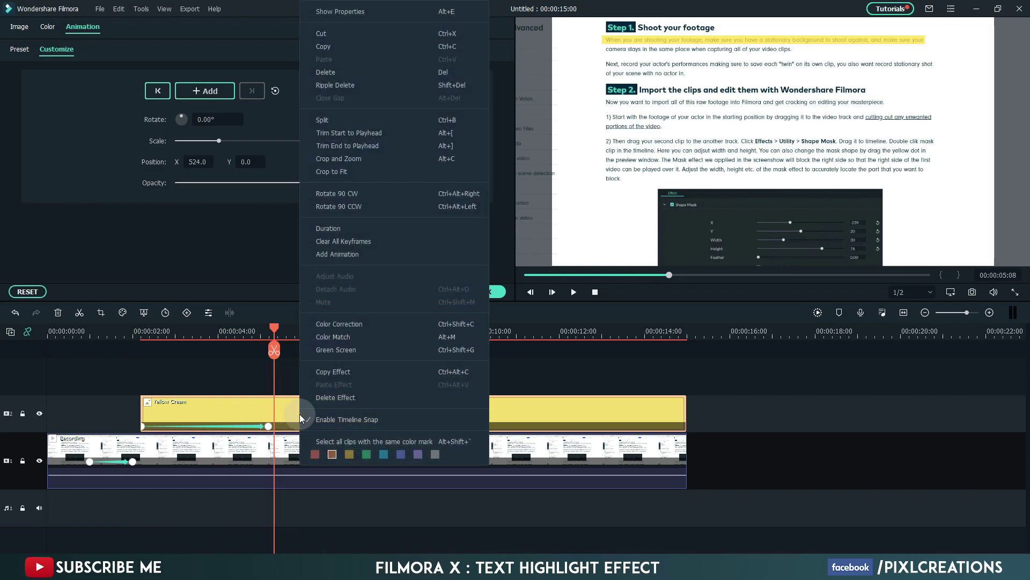
pyautogui.click(343, 48)
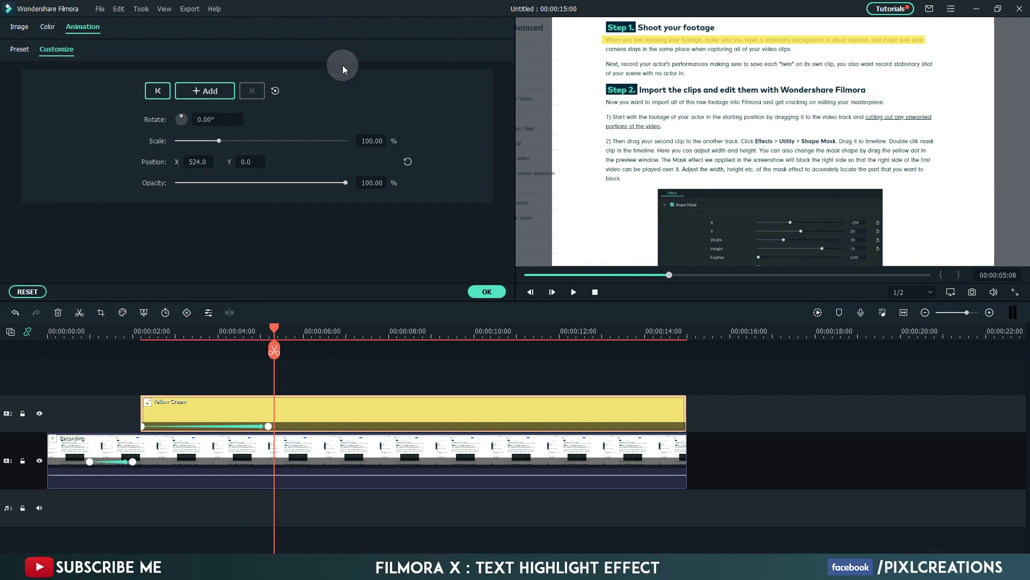
pyautogui.rightClick(34, 365)
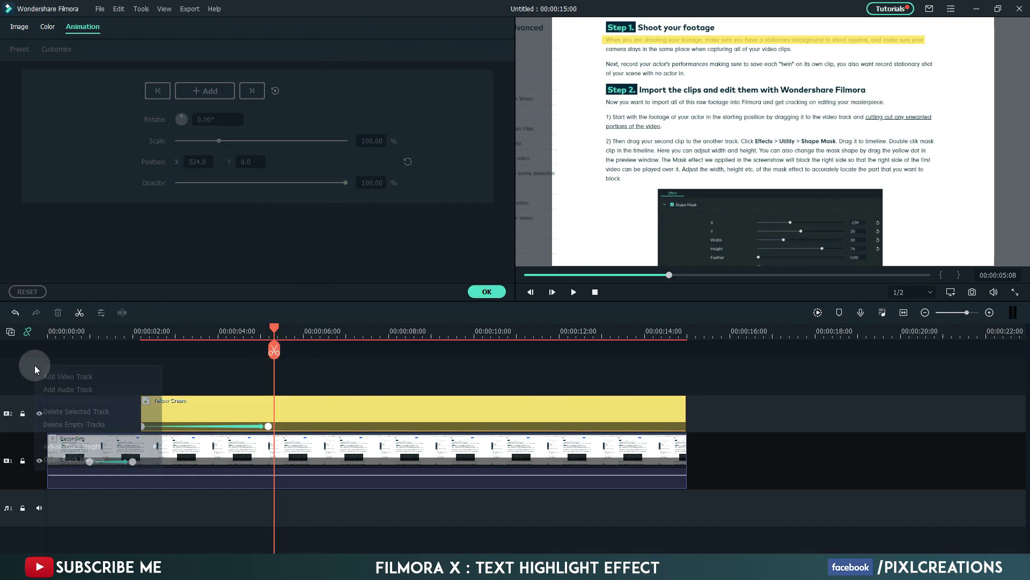
pyautogui.click(49, 375)
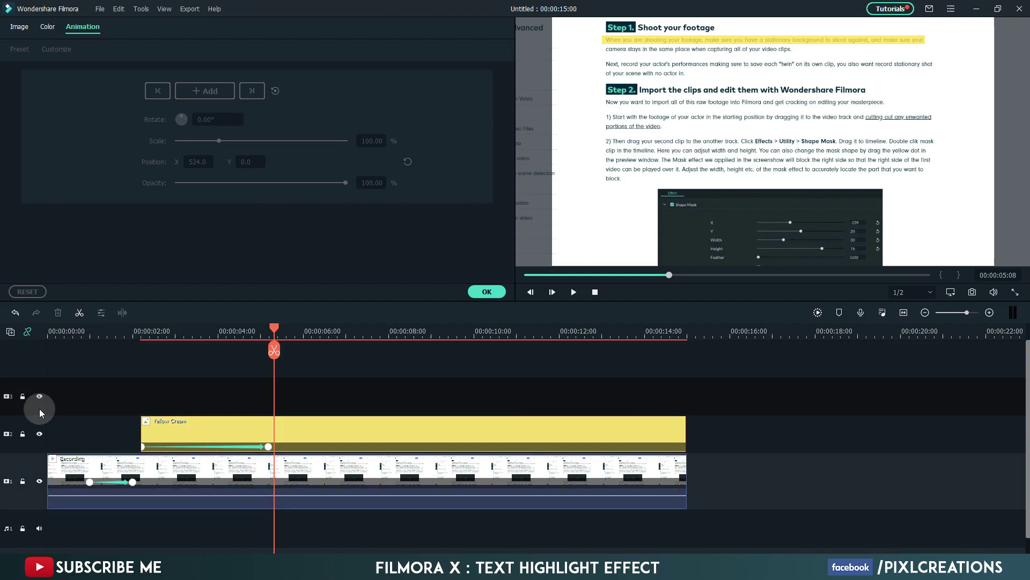
# - Paste the highlight copy onto track 3 and return the playhead to 00:00:05:08
pyautogui.rightClick(295, 402)
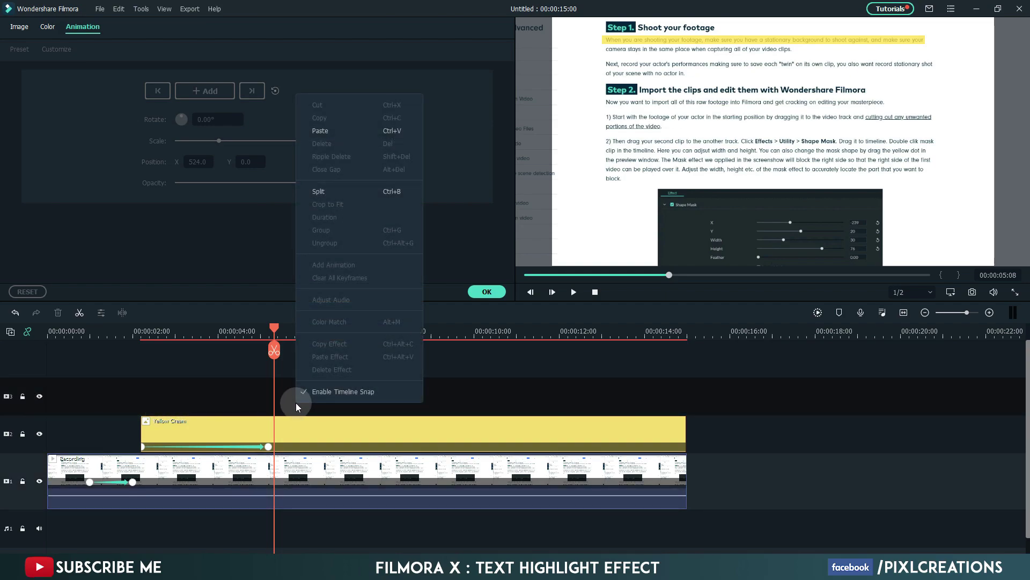
pyautogui.click(359, 132)
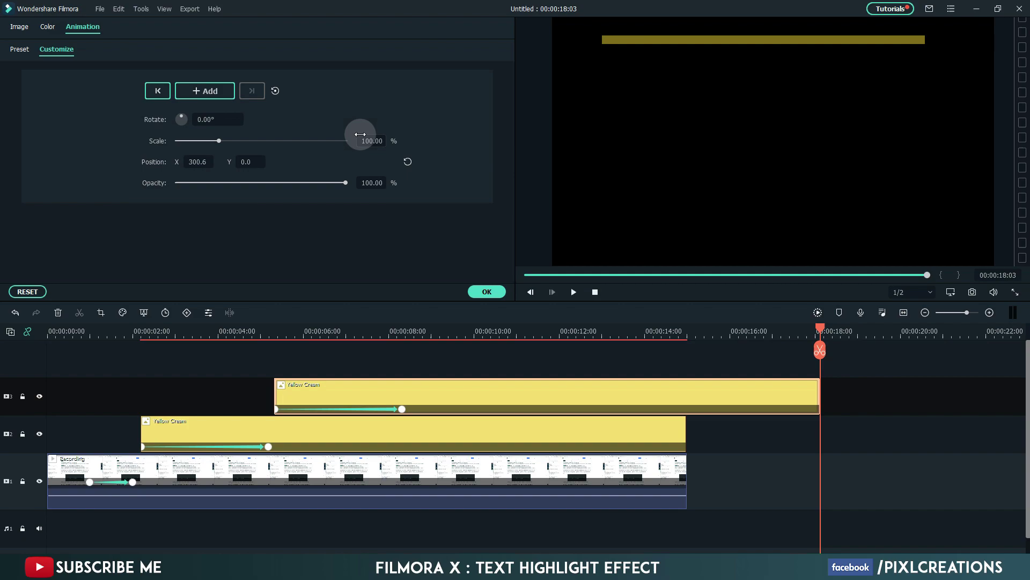
pyautogui.click(482, 293)
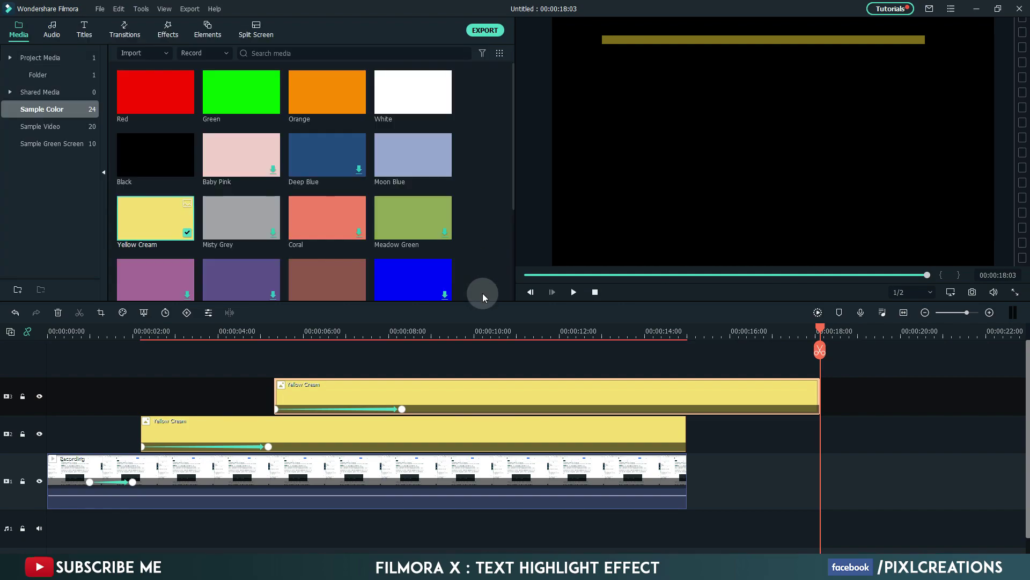
pyautogui.moveTo(819, 350); pyautogui.dragTo(272, 349)
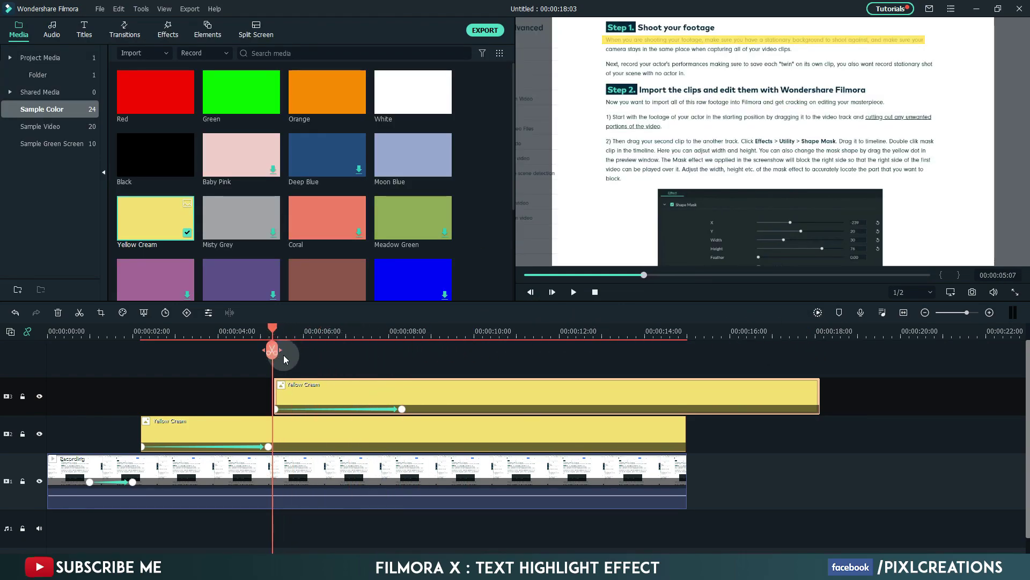
# - Open the pasted clip's properties and step through its keyframes to 00:00:07:22
pyautogui.rightClick(407, 389)
pyautogui.click(439, 12)
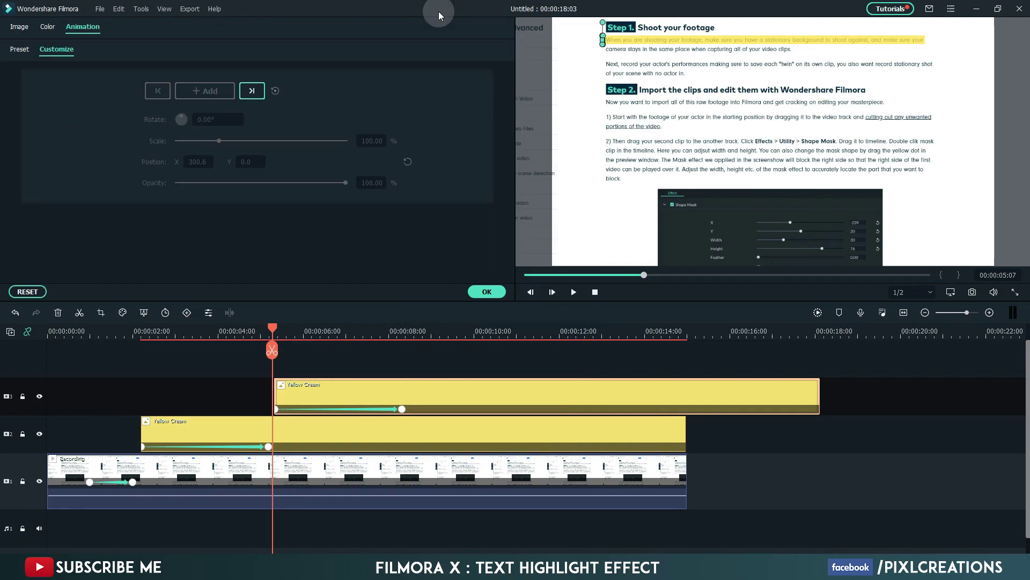
pyautogui.click(400, 410)
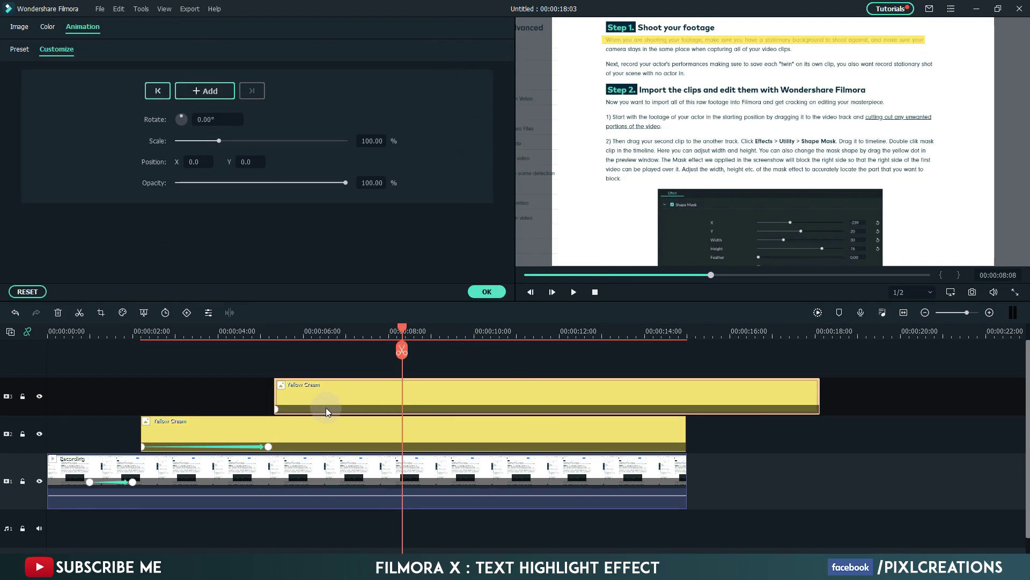
pyautogui.click(274, 409)
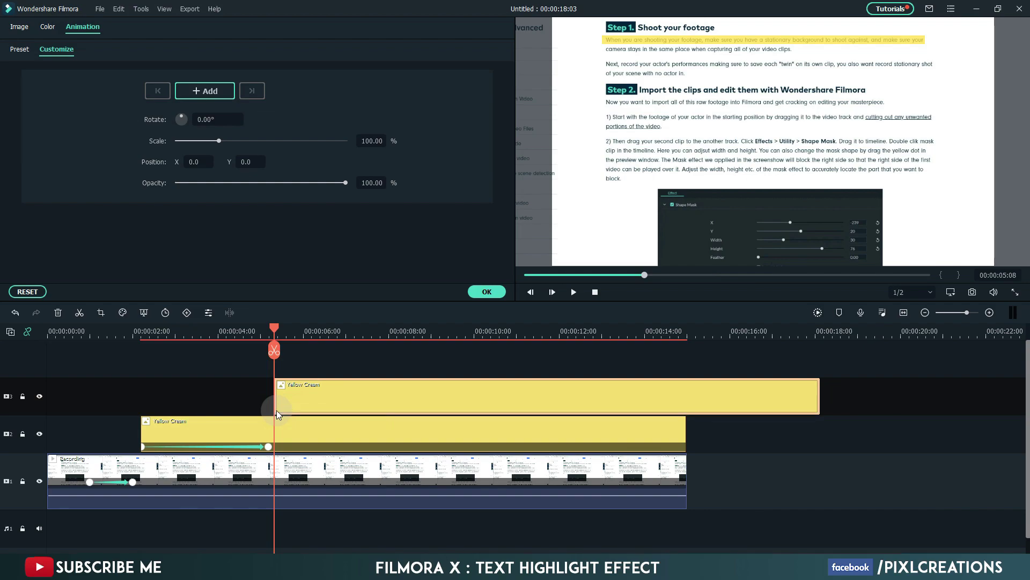
pyautogui.click(384, 333)
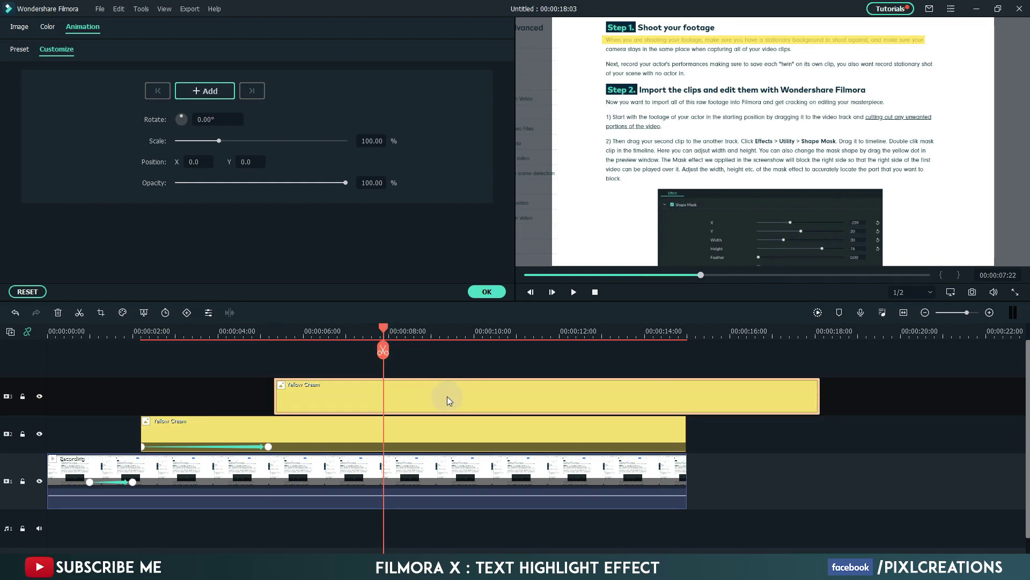
# - Check the copy's Image compositing opacity is 70%, then move the playhead back toward the sweep start
pyautogui.click(19, 26)
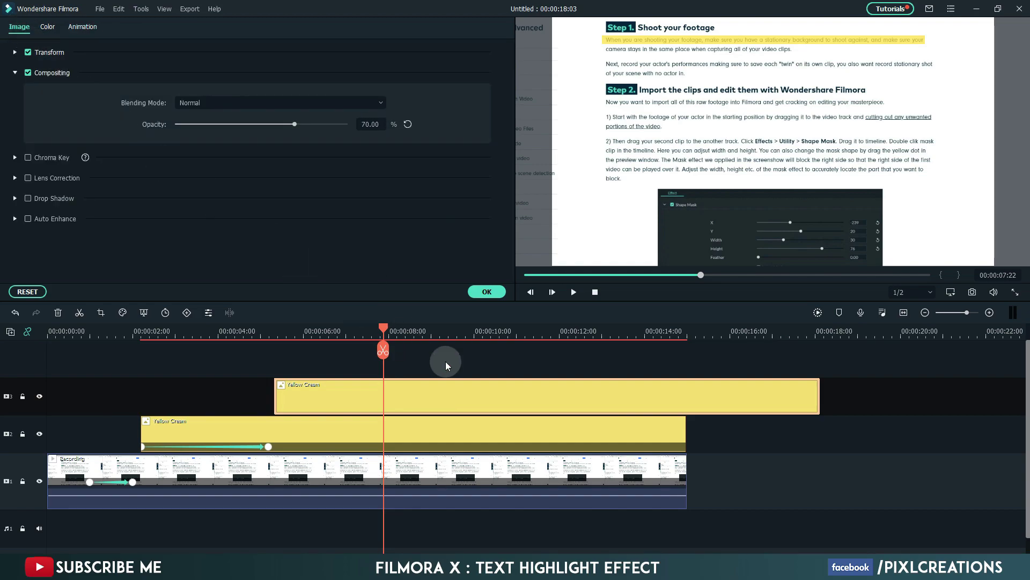
pyautogui.click(617, 45)
pyautogui.click(492, 393)
pyautogui.moveTo(384, 329); pyautogui.dragTo(275, 330)
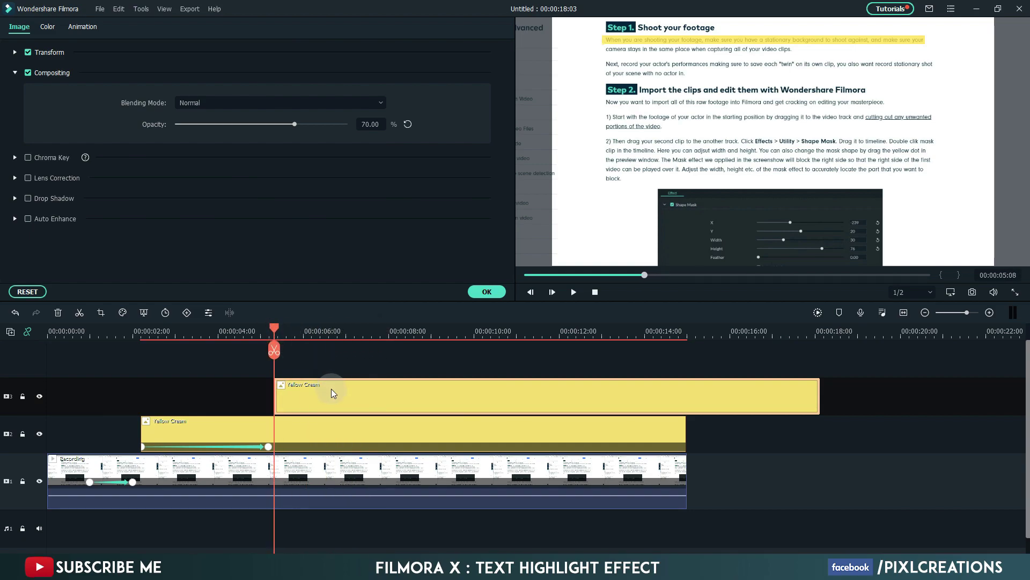
# - Add a starting position keyframe to the pasted highlight and move the playhead to 00:00:06:08
pyautogui.click(475, 292)
pyautogui.rightClick(380, 392)
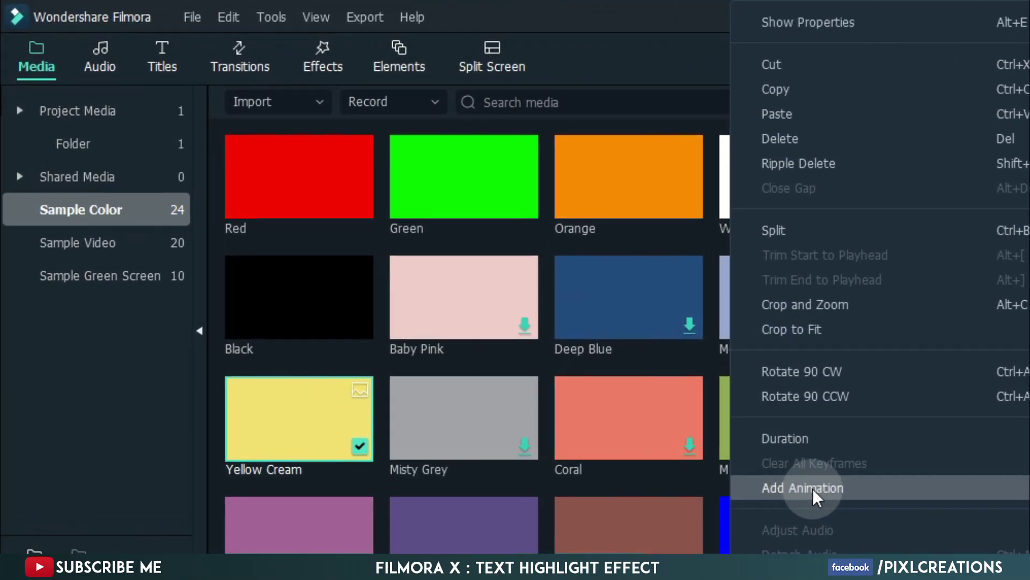
pyautogui.click(812, 489)
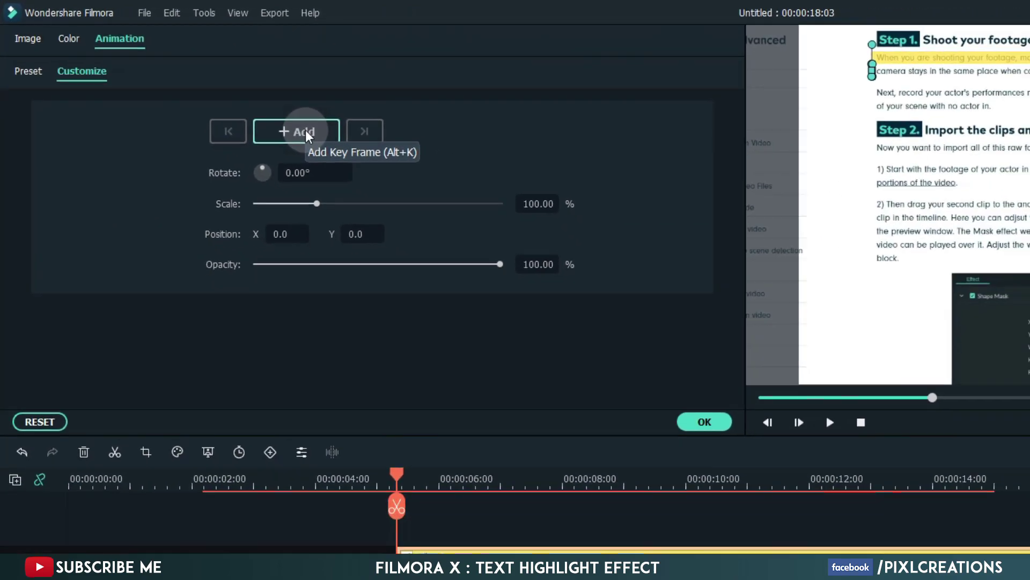
pyautogui.click(406, 174)
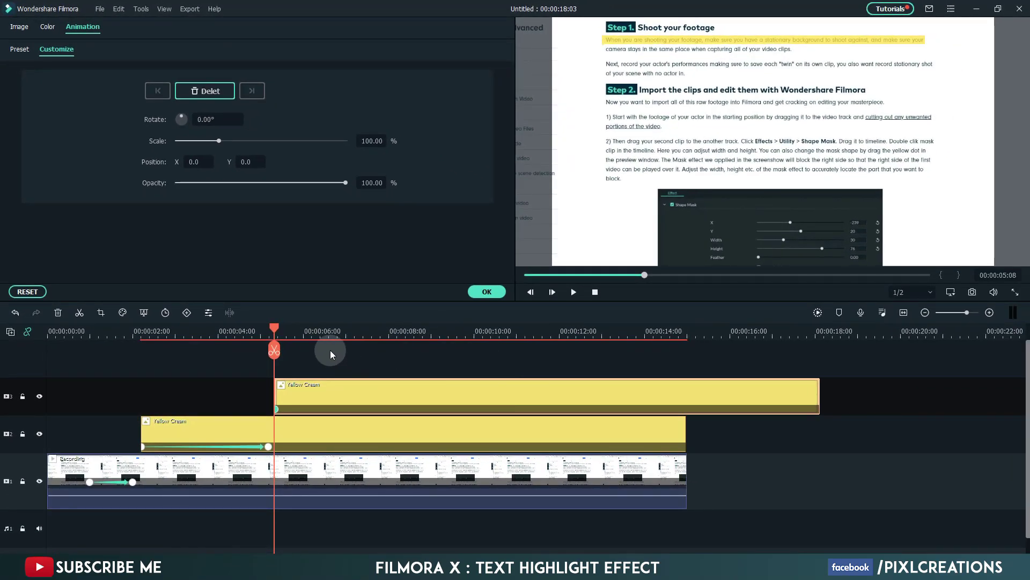
pyautogui.moveTo(274, 331); pyautogui.dragTo(409, 329)
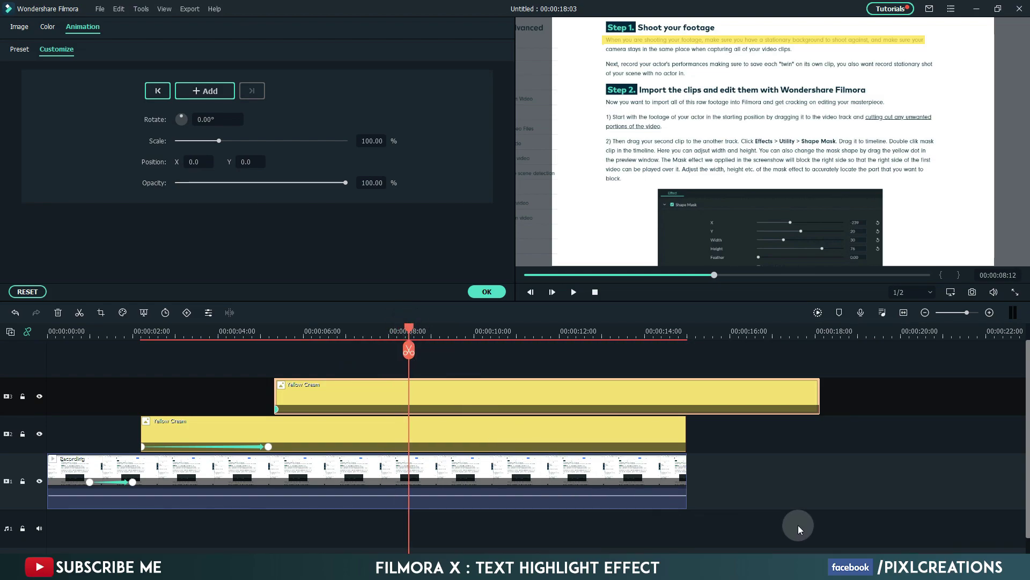
# - At 75% preview zoom, slide the highlight bar across the second Step 1 line and confirm
pyautogui.click(951, 292)
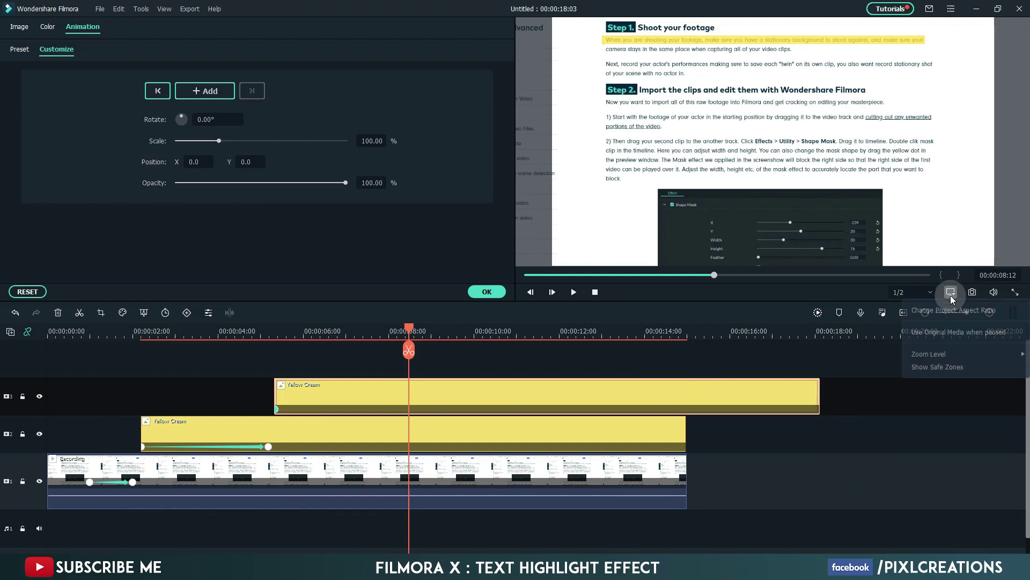
pyautogui.moveTo(920, 355)
pyautogui.click(802, 411)
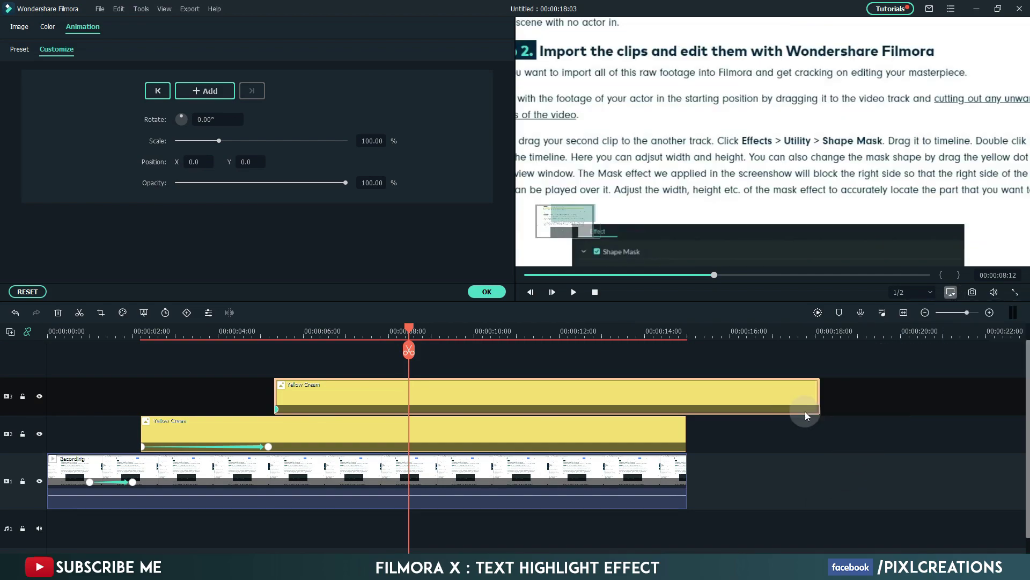
pyautogui.moveTo(561, 225); pyautogui.dragTo(549, 216)
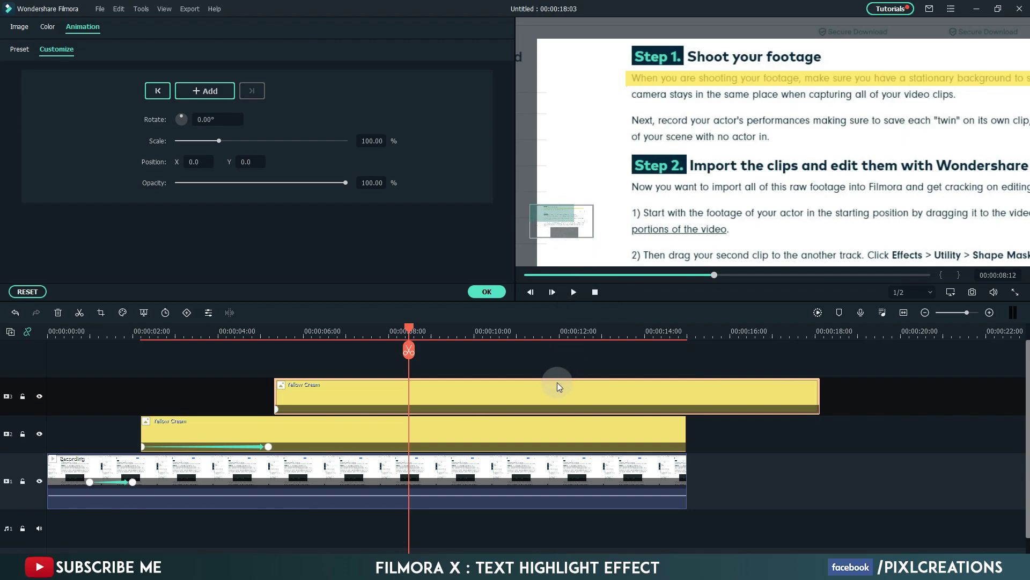
pyautogui.moveTo(626, 94); pyautogui.dragTo(959, 93)
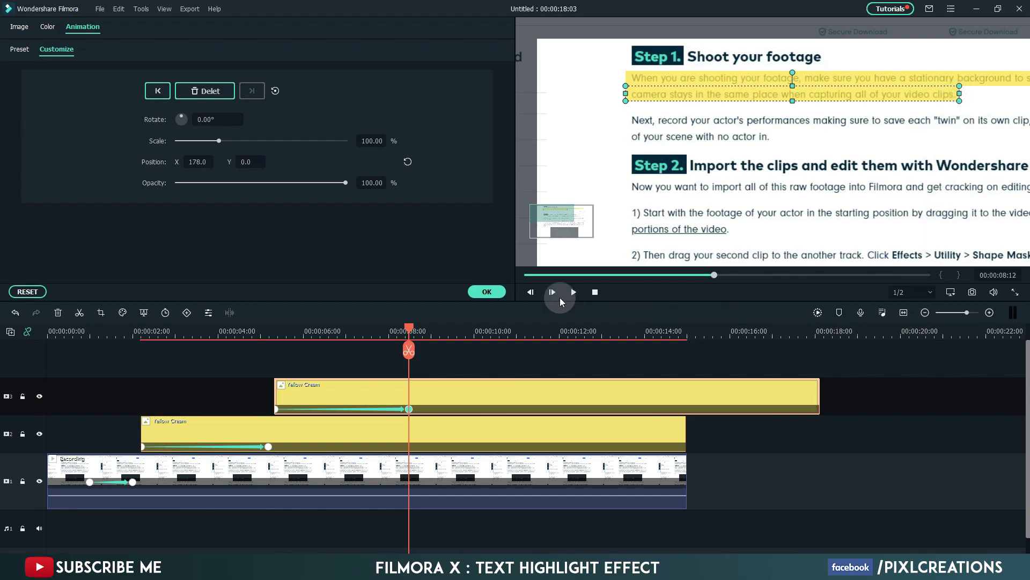
pyautogui.click(478, 294)
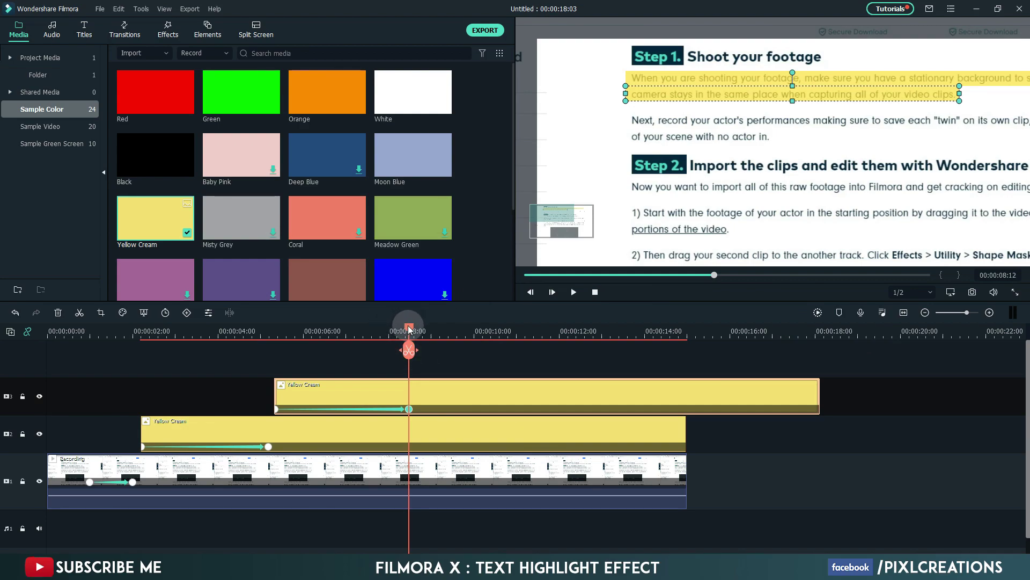
# - Split both Yellow Cream highlight clips at about 00:00:08 with Ctrl+B, removing their tails
pyautogui.moveTo(408, 325); pyautogui.dragTo(420, 328)
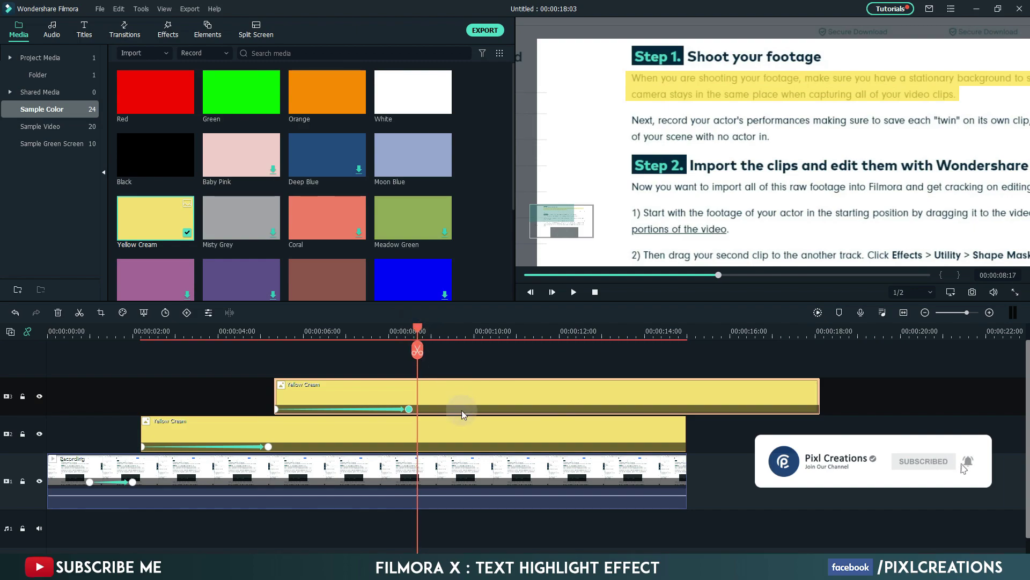
pyautogui.moveTo(484, 359); pyautogui.dragTo(469, 437)
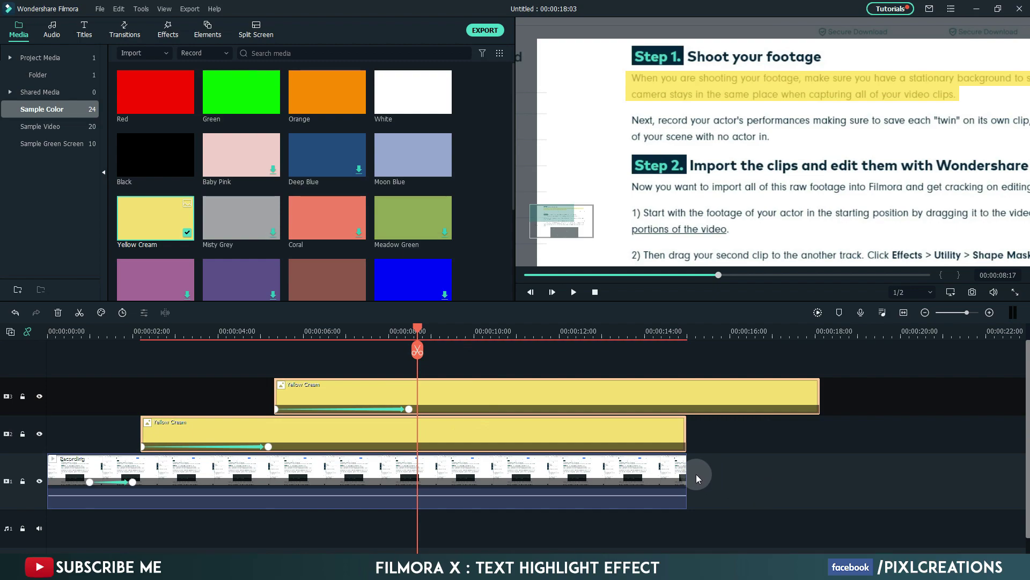
pyautogui.hotkey('ctrl', 'b')
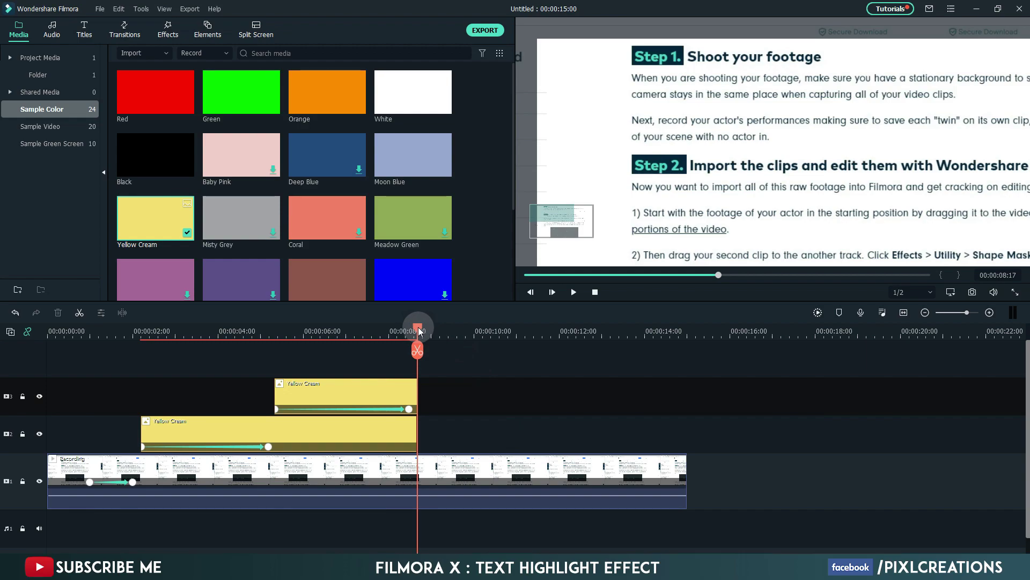
pyautogui.moveTo(419, 329); pyautogui.dragTo(421, 330)
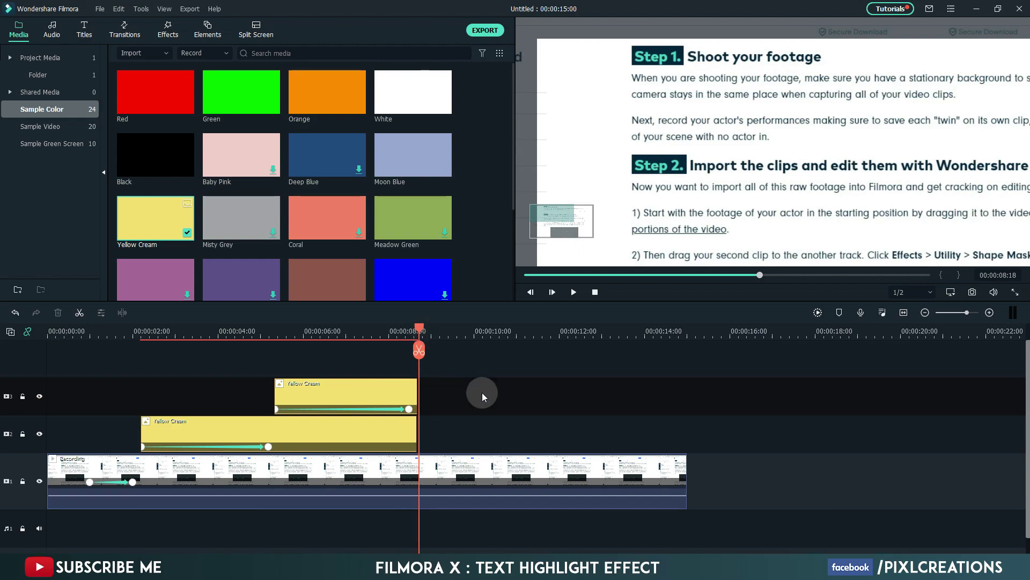
pyautogui.click(468, 480)
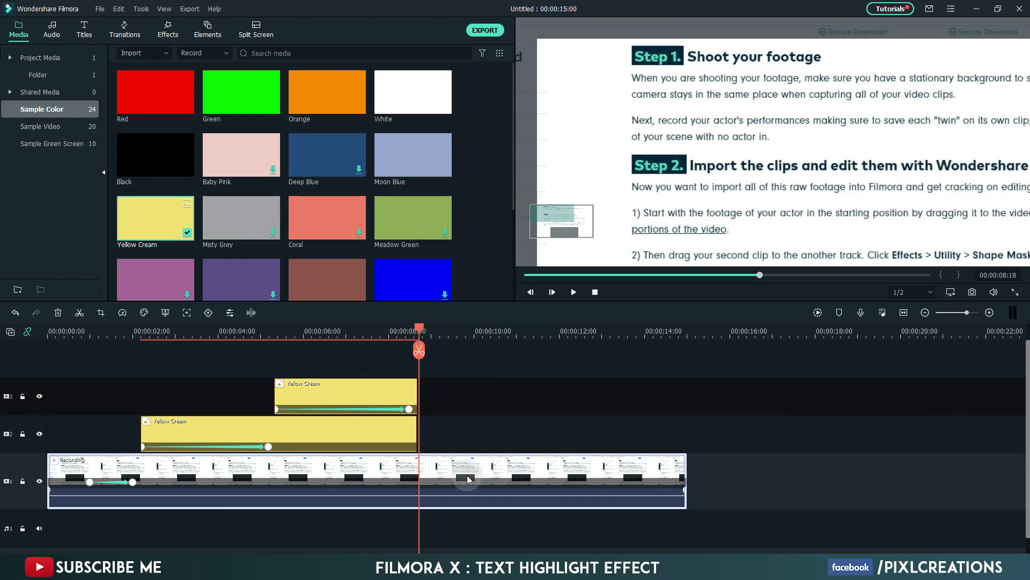
# - Keyframe the Recording clip's scale from 150% at about 00:00:08 to 100% by 00:00:09:18
pyautogui.rightClick(468, 479)
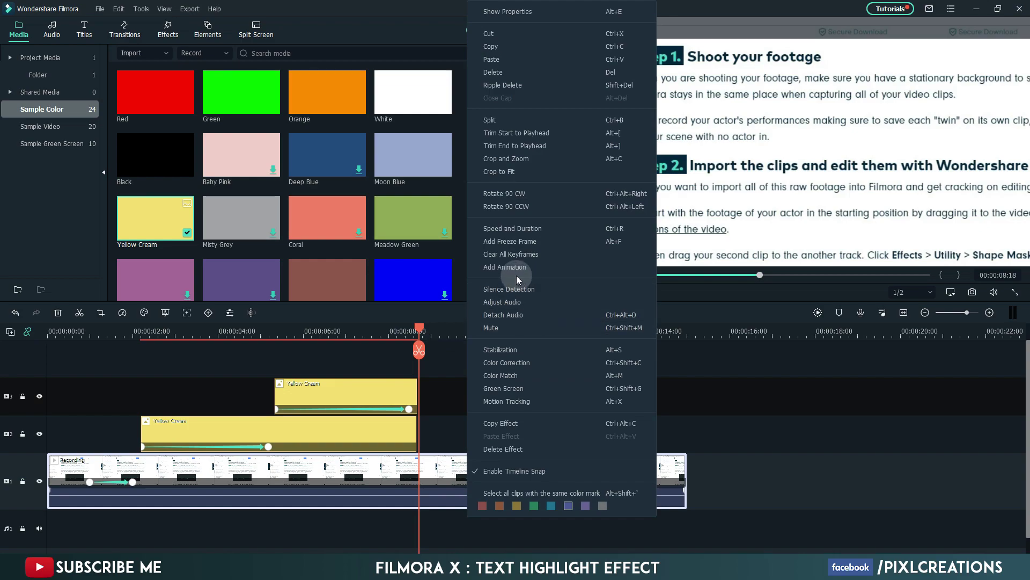
pyautogui.click(516, 271)
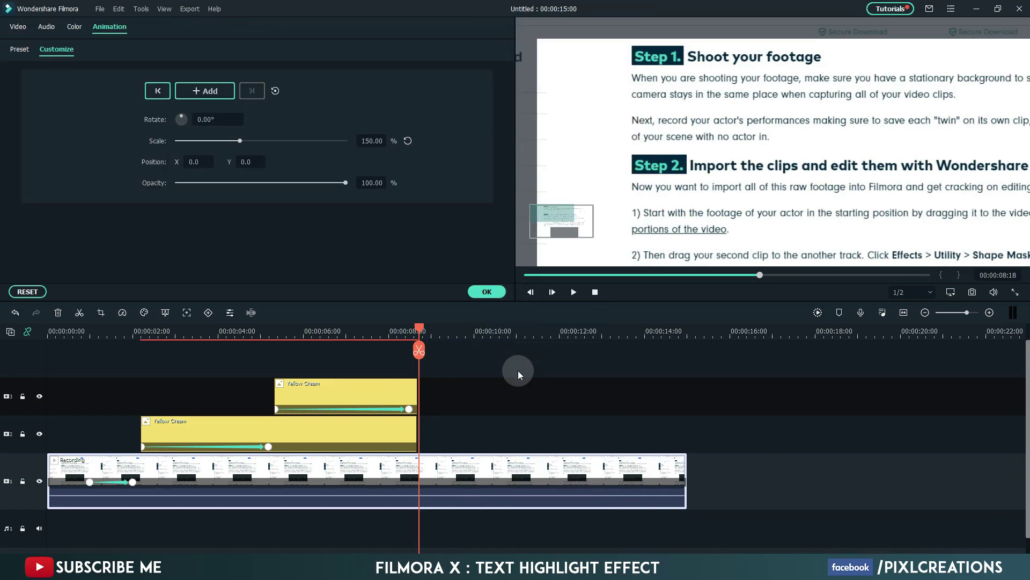
pyautogui.click(224, 94)
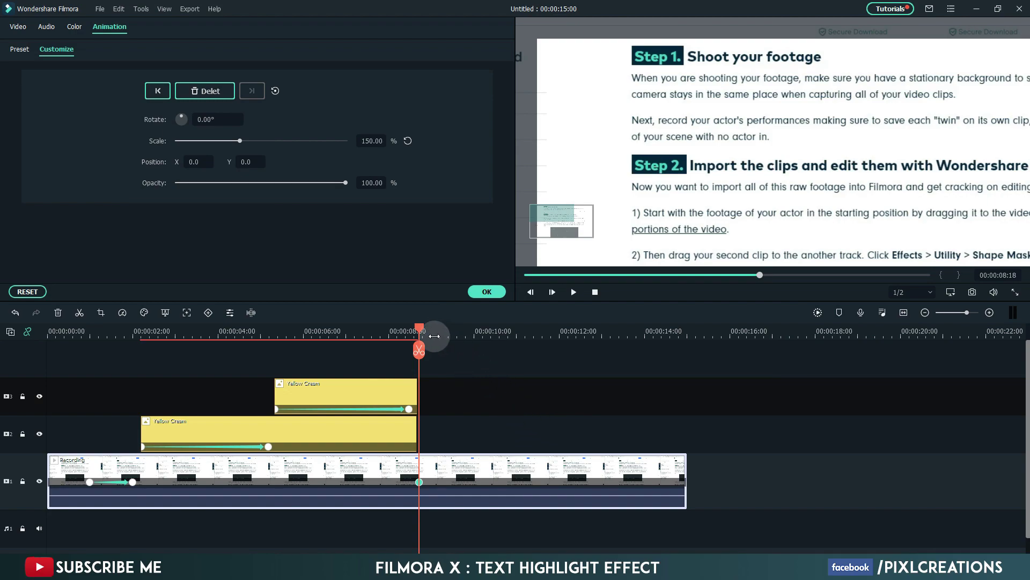
pyautogui.moveTo(419, 325); pyautogui.dragTo(462, 330)
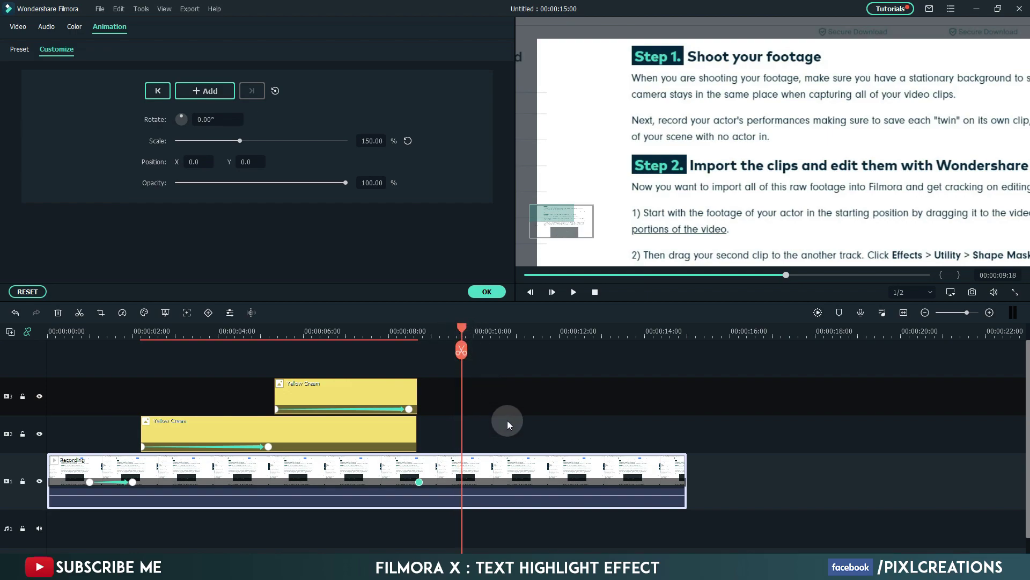
pyautogui.click(409, 142)
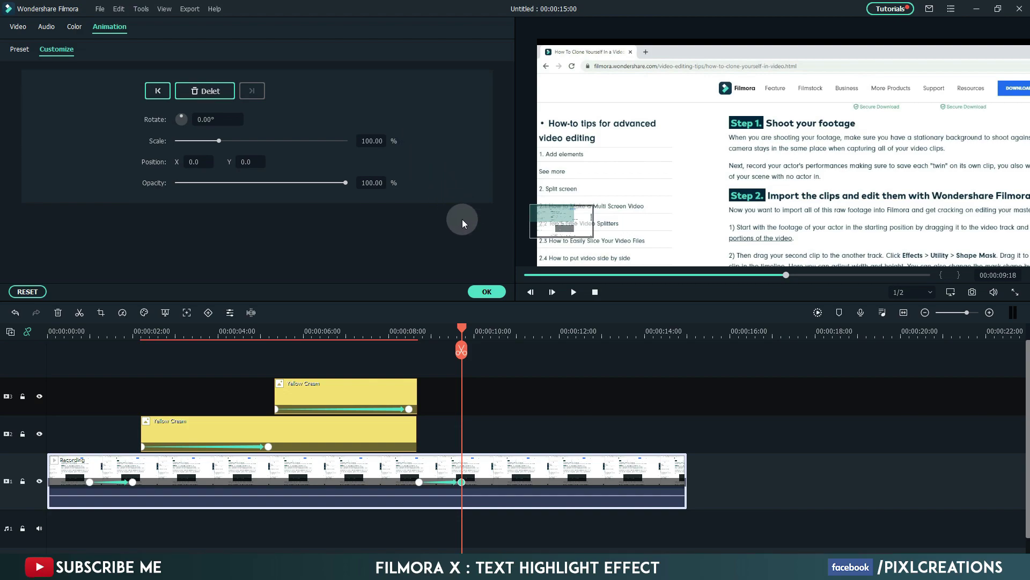
# - Confirm the zoom animation and set the preview Zoom Level to Fit
pyautogui.click(482, 295)
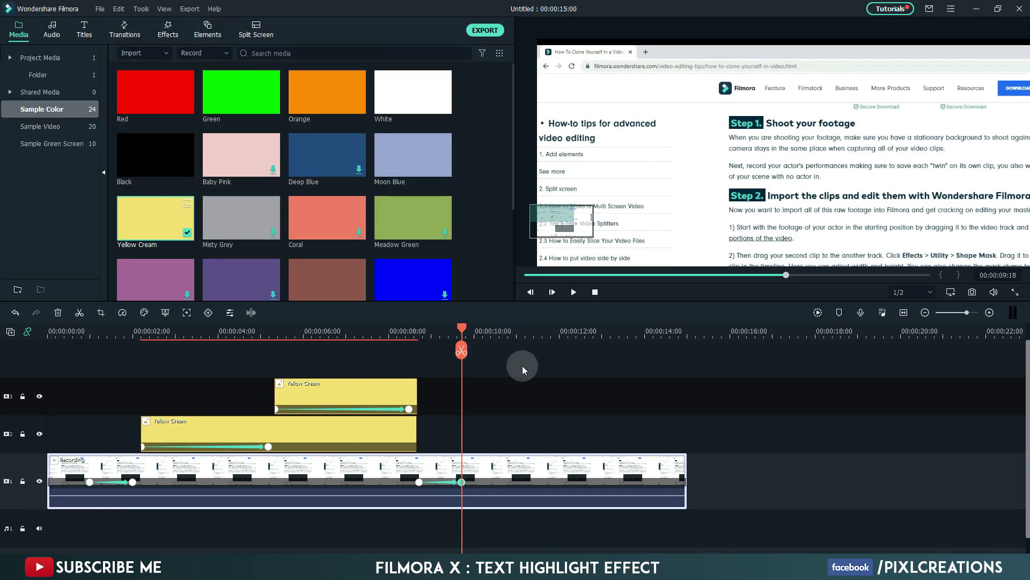
pyautogui.click(953, 294)
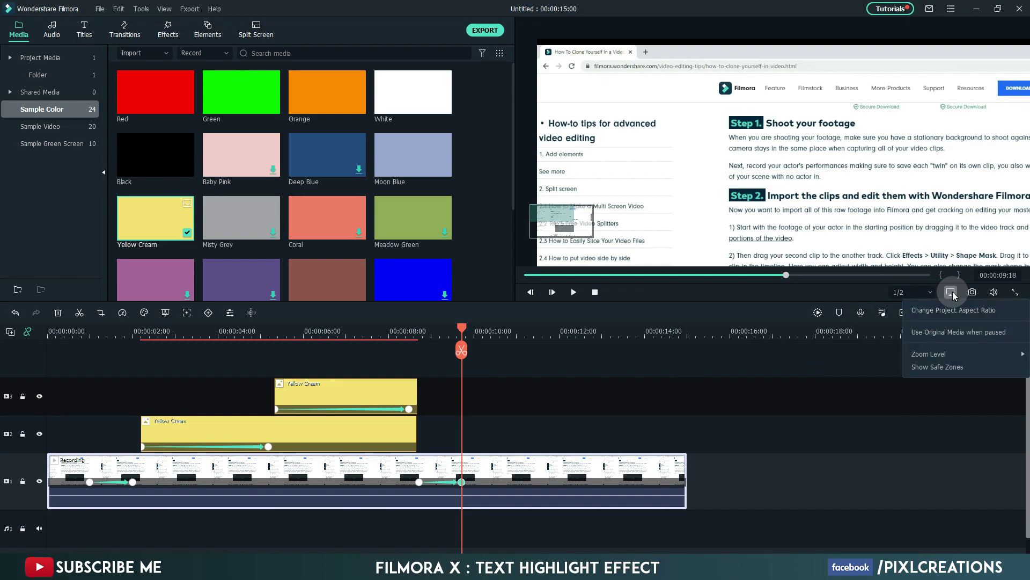
pyautogui.moveTo(946, 355)
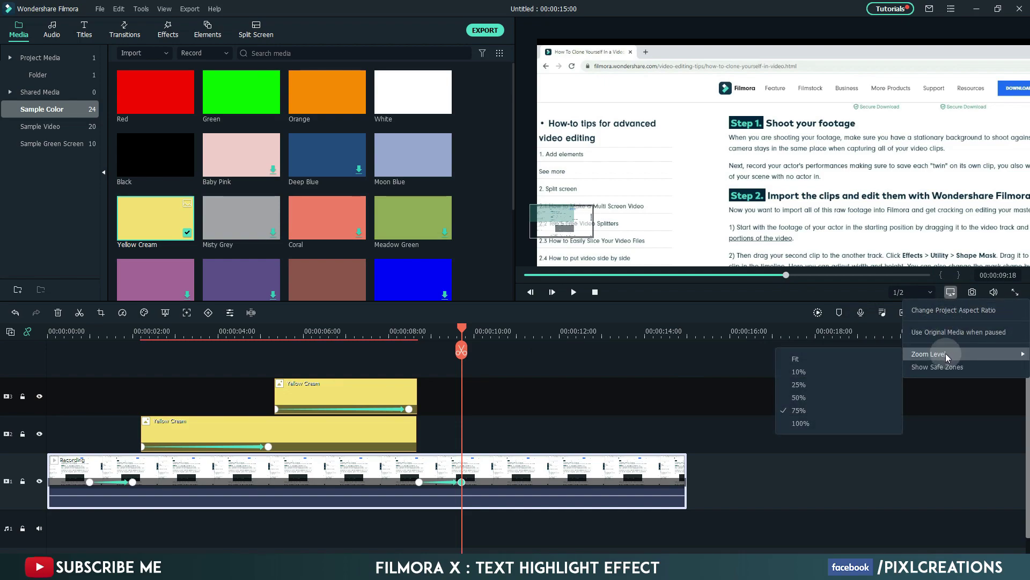
pyautogui.click(861, 356)
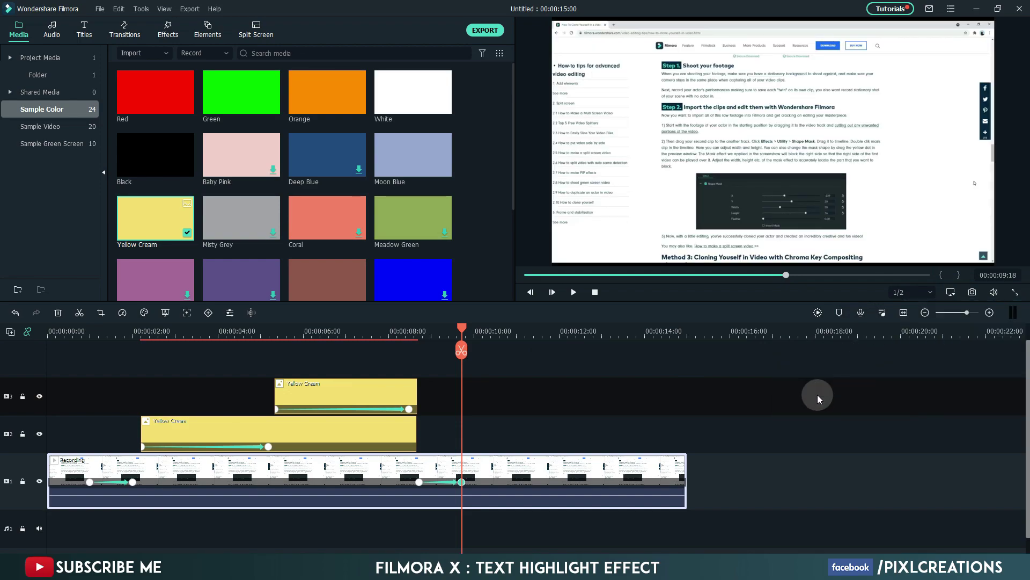
# - Render the timeline preview, then play the project through and stop it
pyautogui.click(817, 313)
pyautogui.click(595, 293)
pyautogui.click(573, 292)
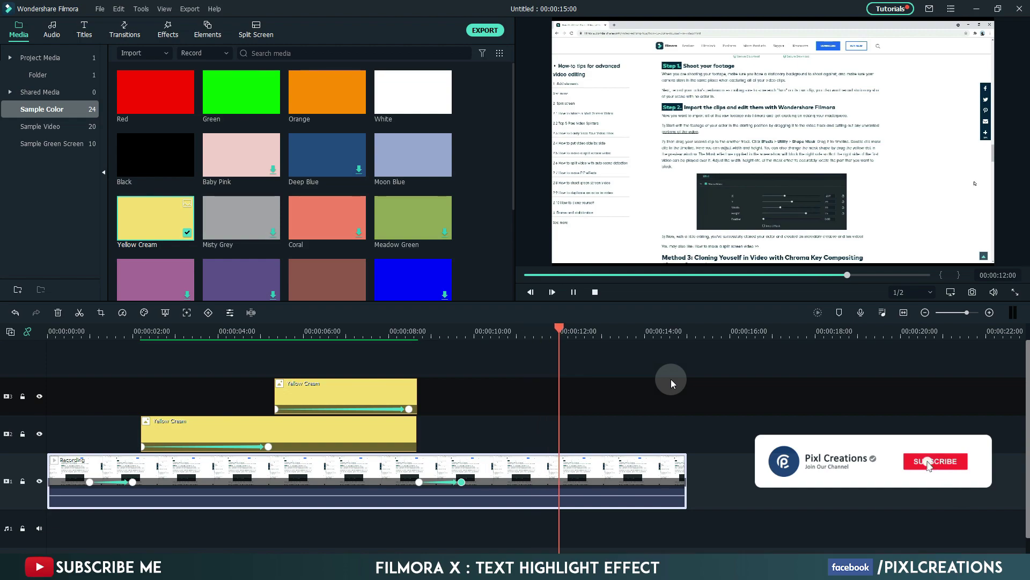
pyautogui.press('space')
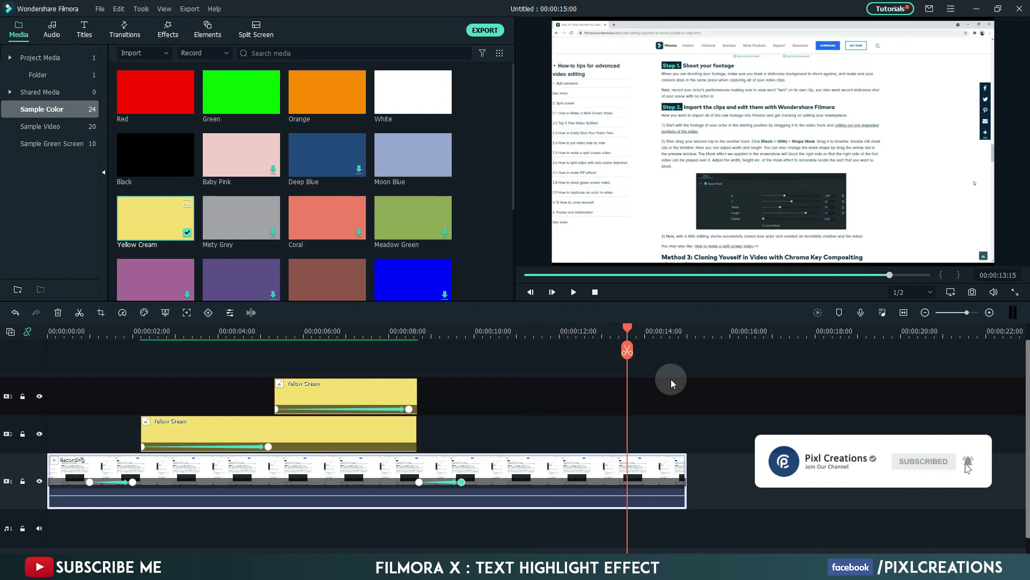